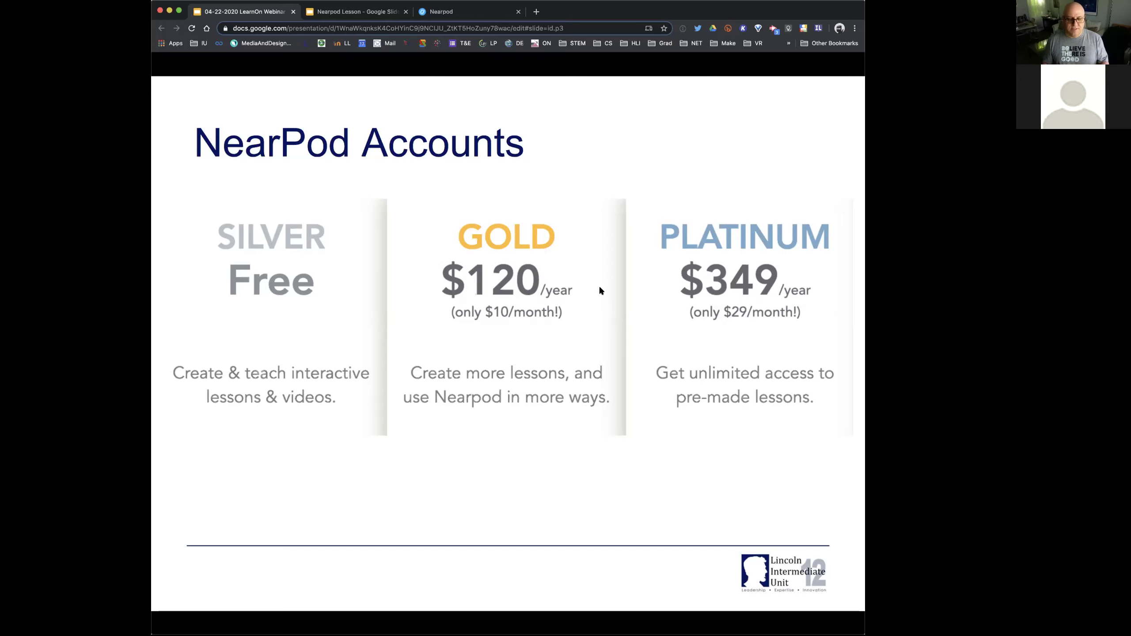
Step: Advance to the 'NearPod Interactivity - Blank Start' slide showing an empty Untitled Lesson
key(Right)
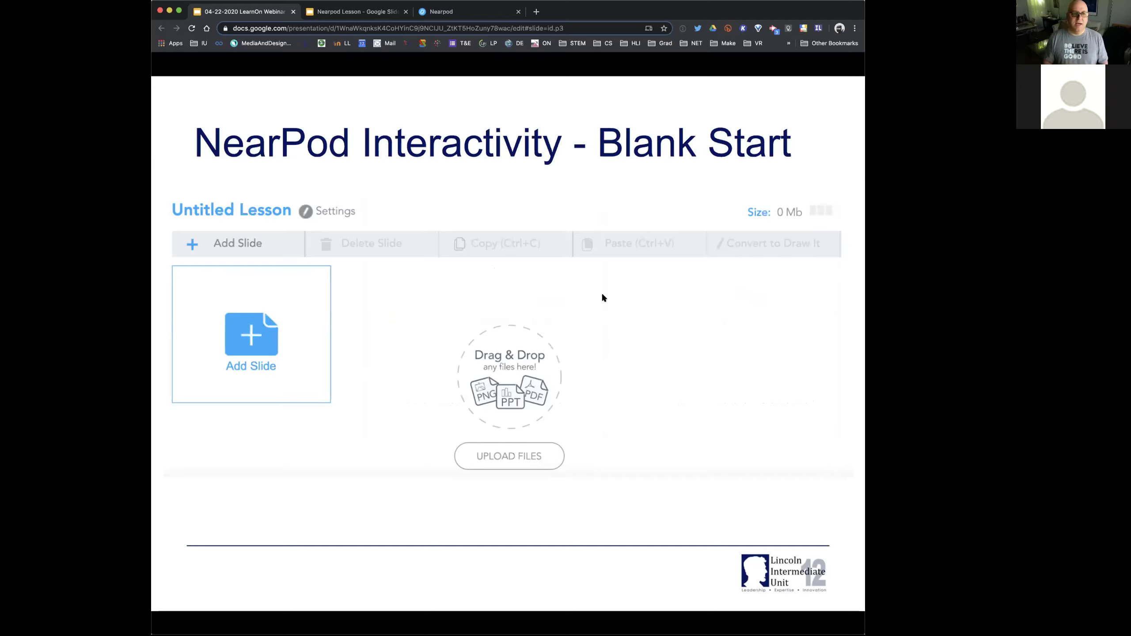
click(341, 30)
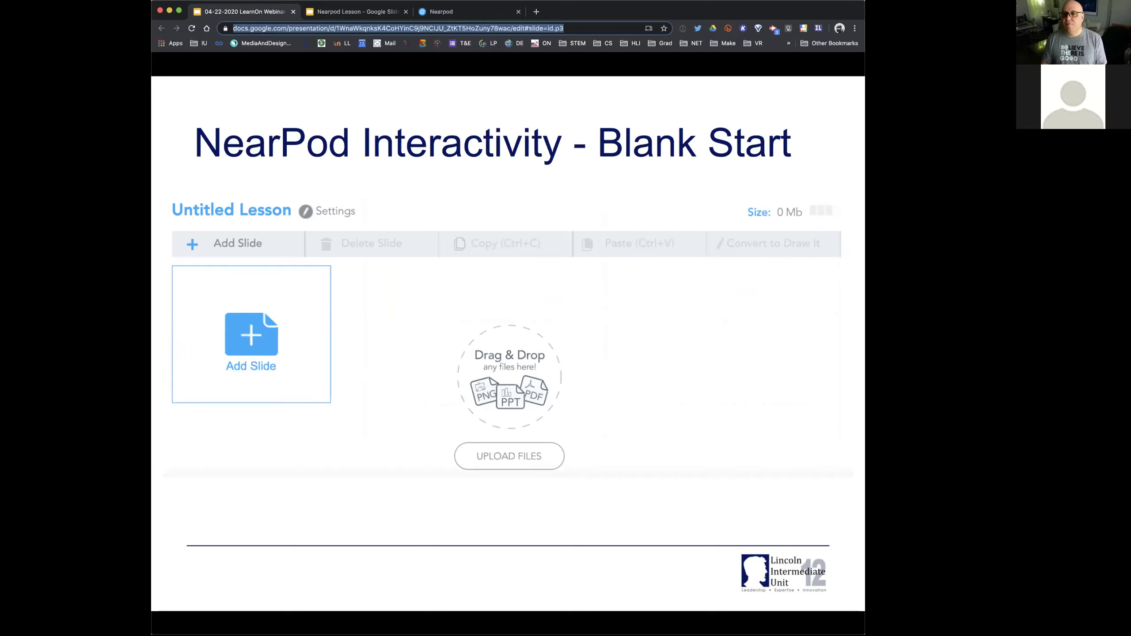
key(super+Tab)
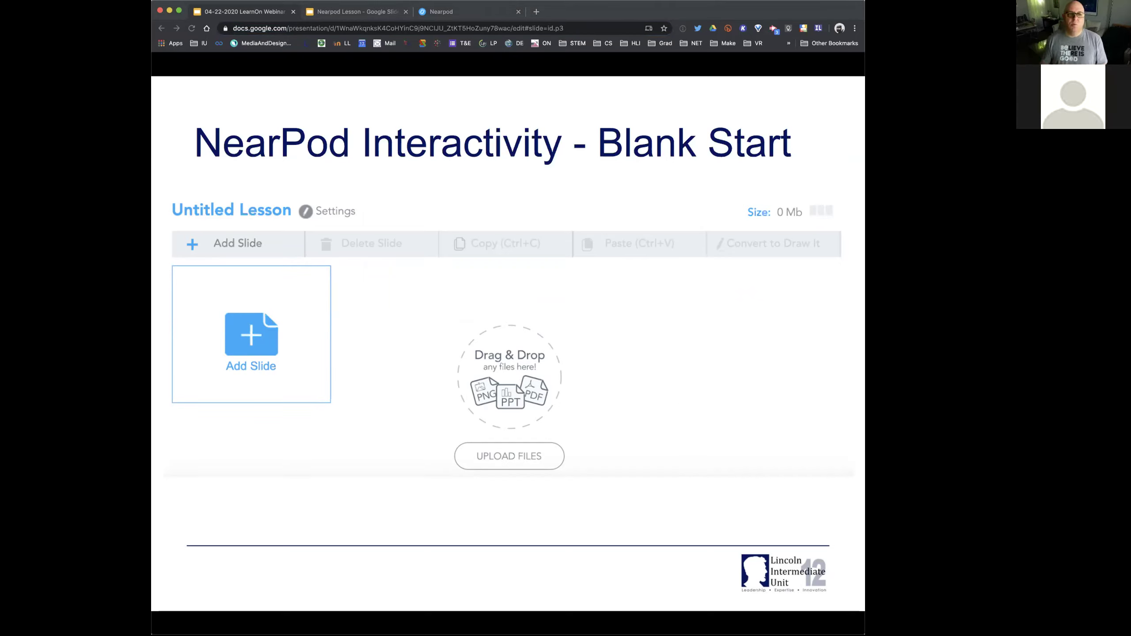
Step: Switch to the Nearpod tab and scroll My Library down to the Math Tools lesson card
click(456, 12)
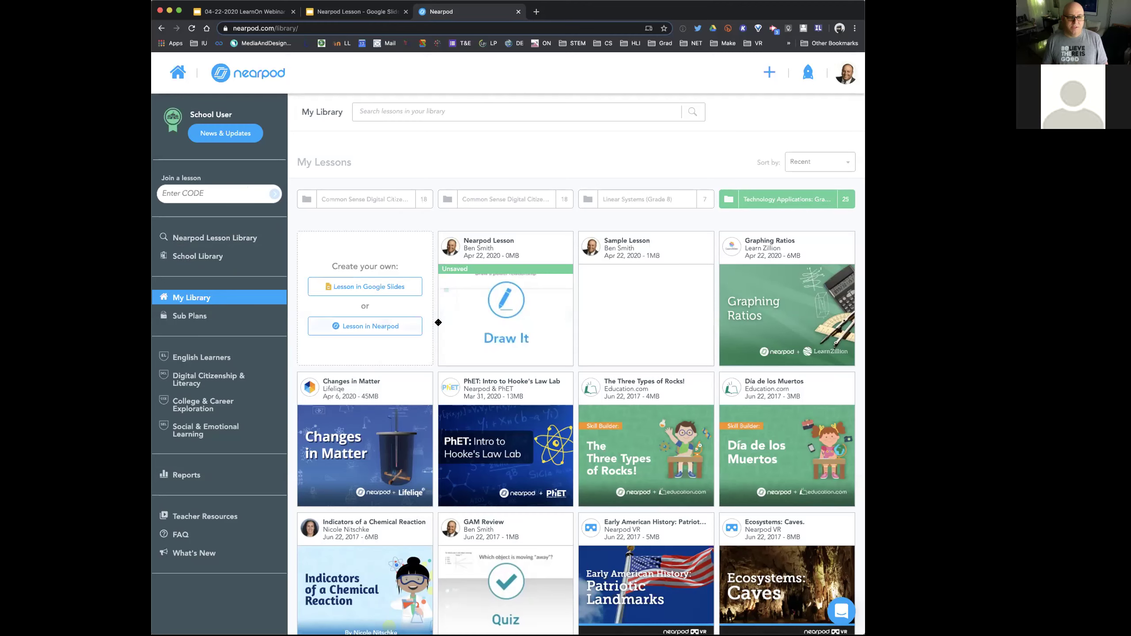
scroll(438, 323, down, 5)
scroll(437, 324, down, 5)
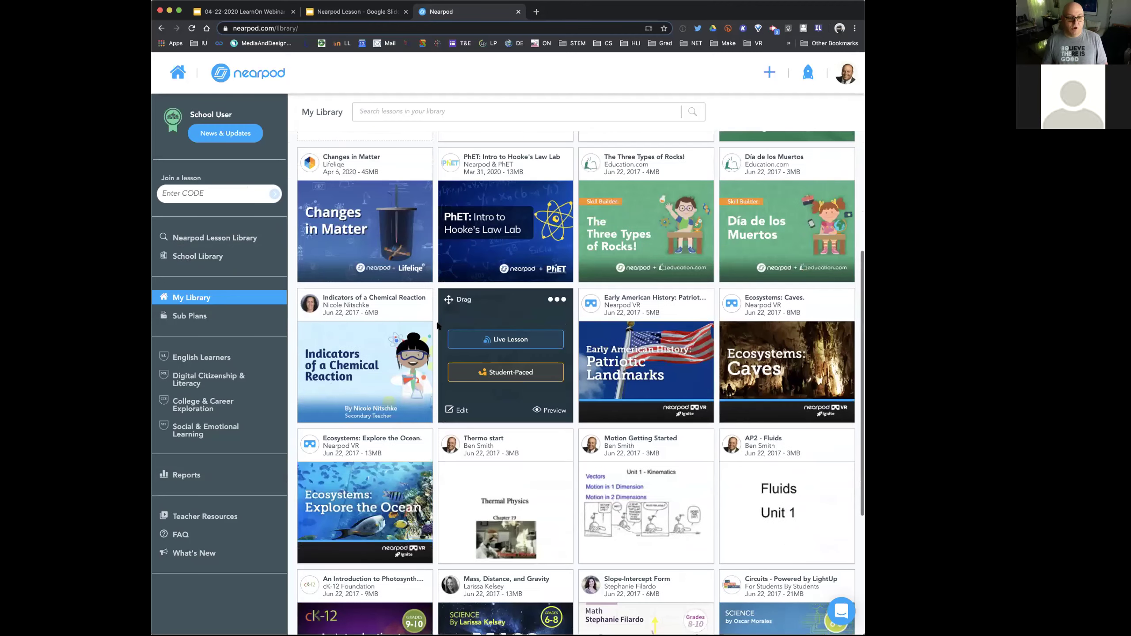
scroll(437, 324, down, 1)
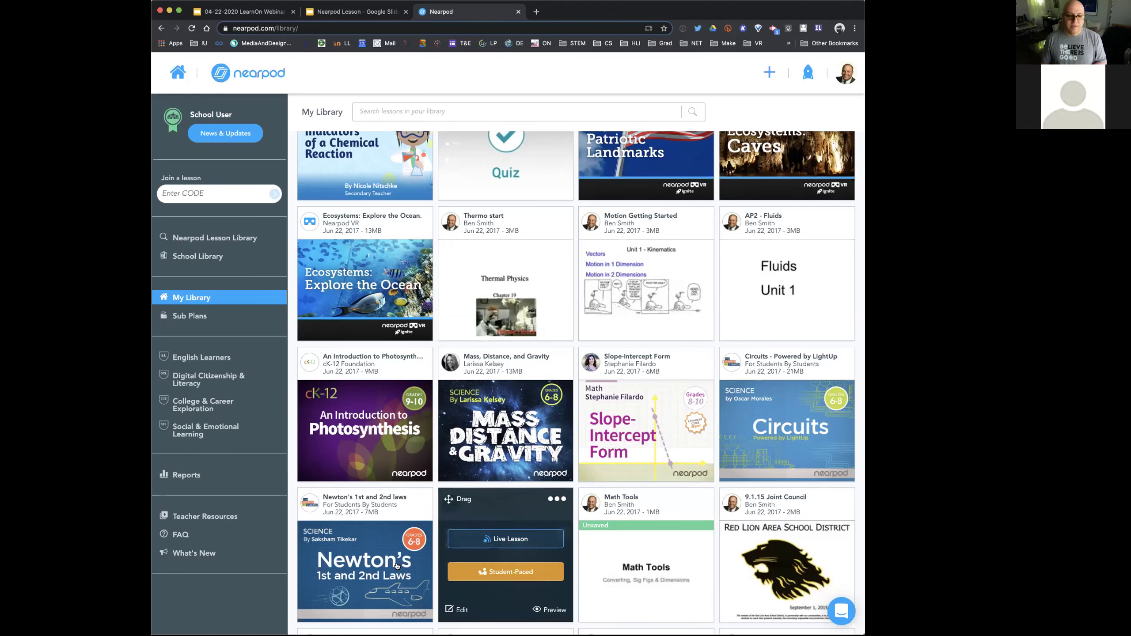
scroll(618, 521, down, 2)
scroll(618, 521, down, 2)
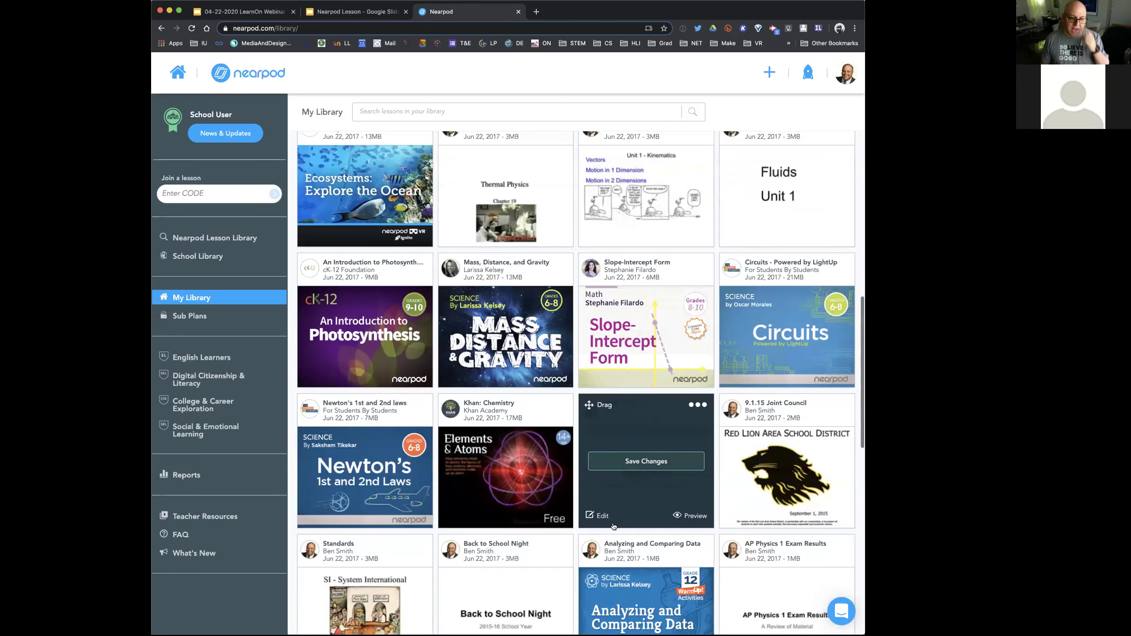
scroll(618, 522, down, 3)
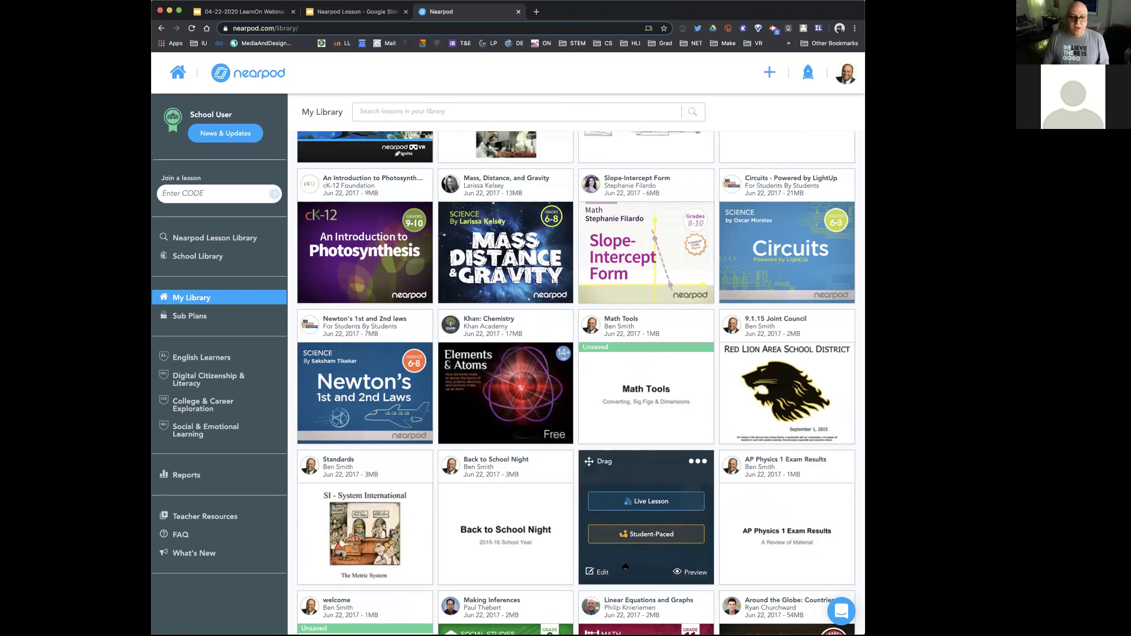
scroll(625, 567, down, 3)
scroll(625, 567, down, 1)
scroll(626, 567, down, 5)
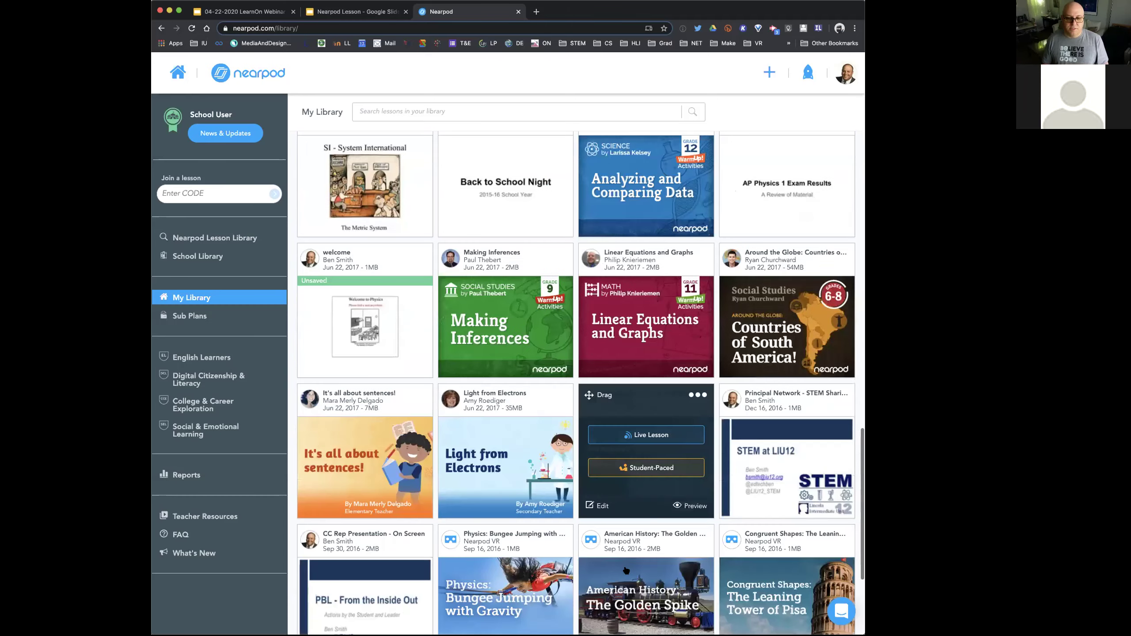
scroll(625, 569, down, 3)
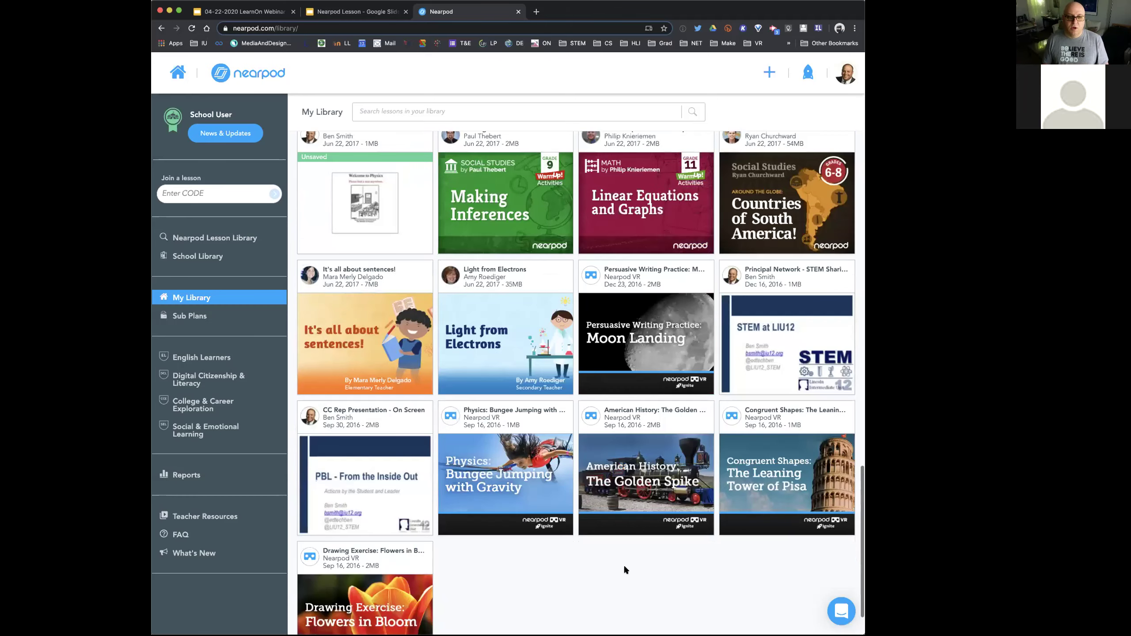
scroll(625, 569, up, 15)
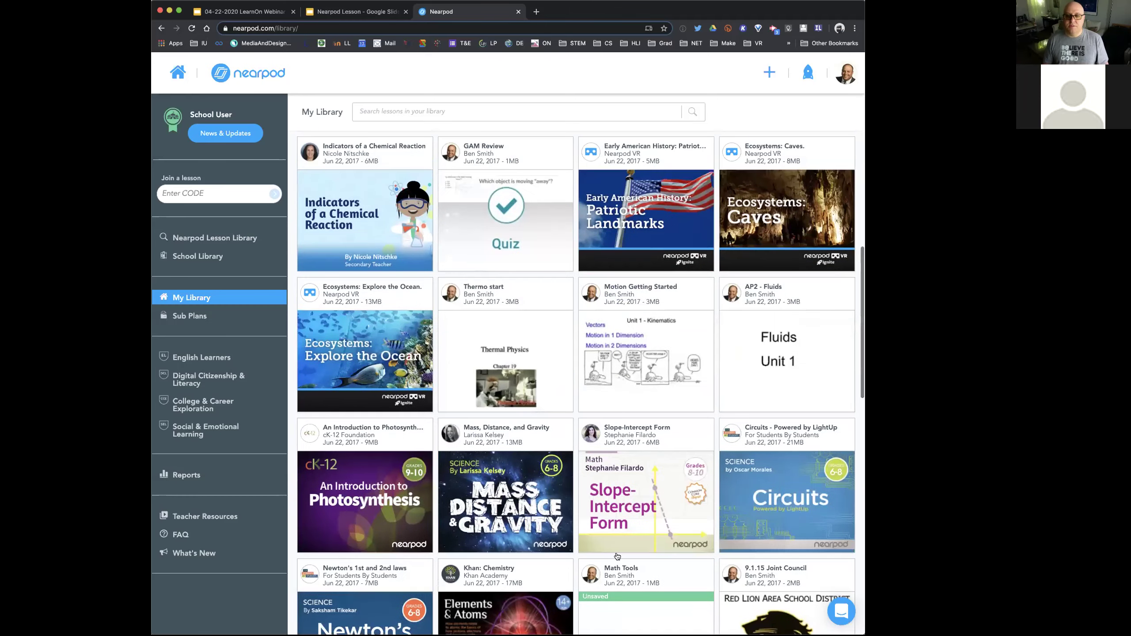
scroll(615, 554, up, 9)
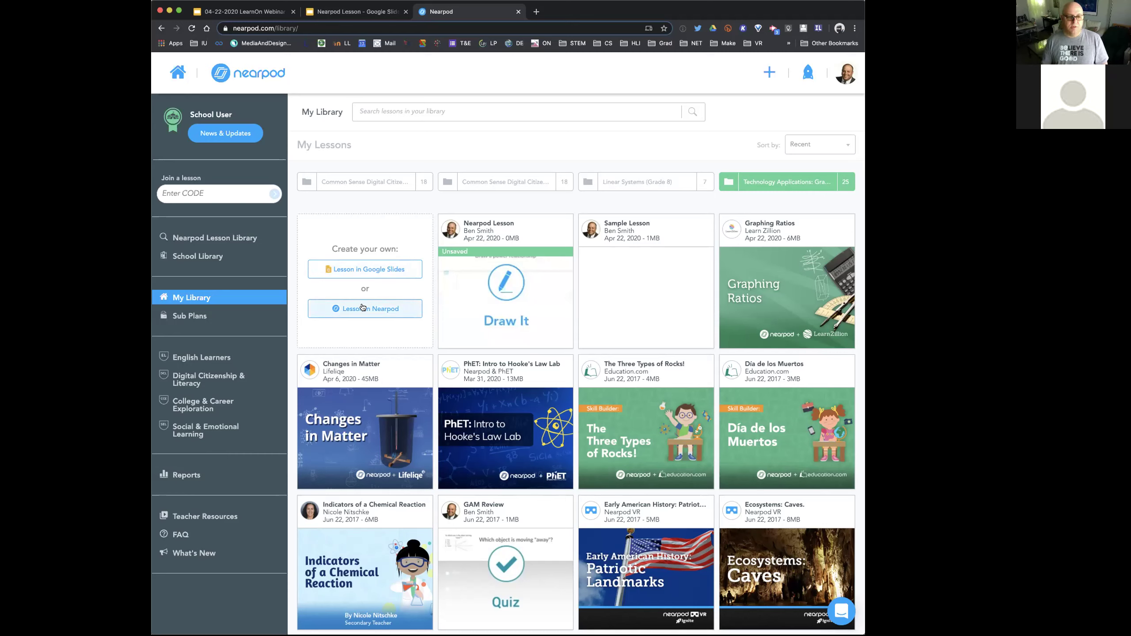
Step: Choose 'Lesson in Nearpod' under Create your own to open an empty Untitled Lesson
click(362, 308)
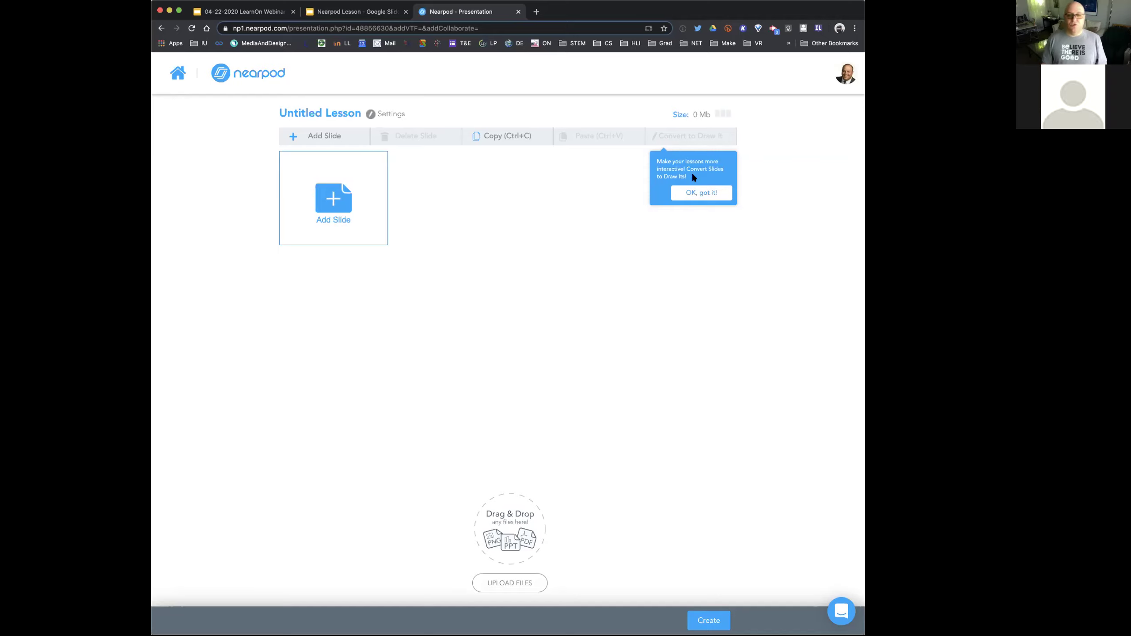
Step: Dismiss the Draw It tip and add a slide, showing the Add Content options from Slide to Field Trip
click(692, 193)
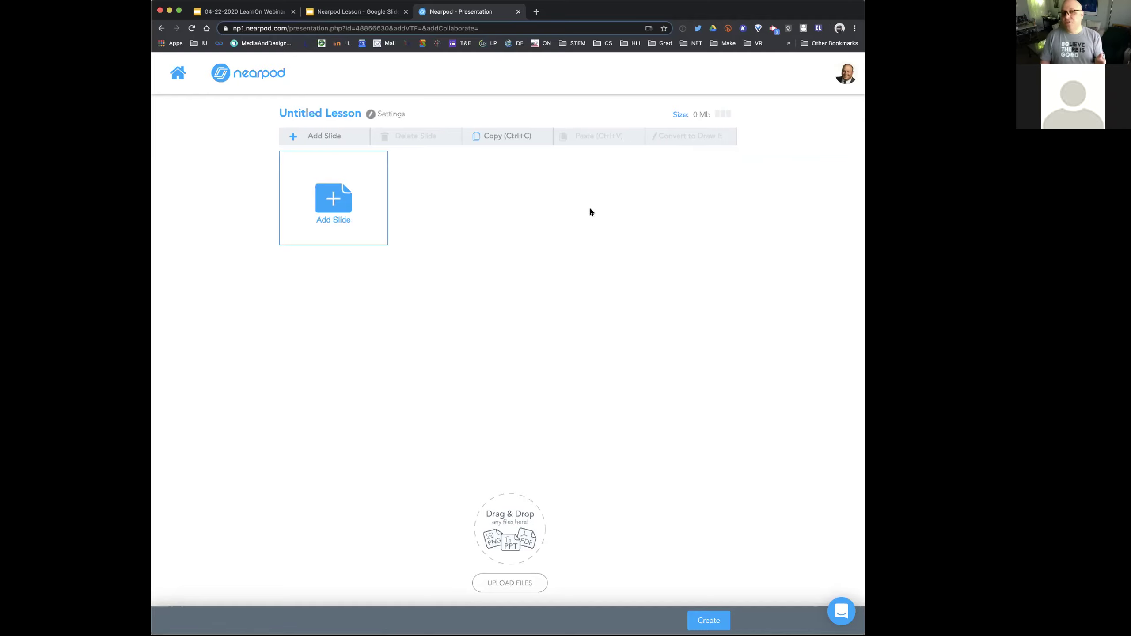
click(342, 202)
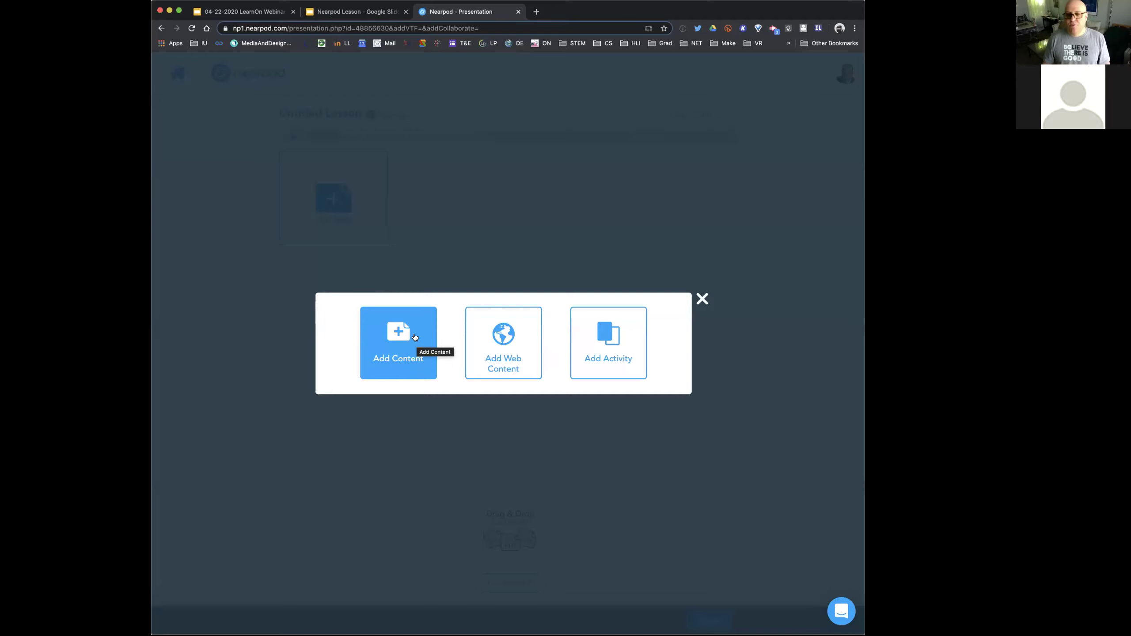
click(414, 336)
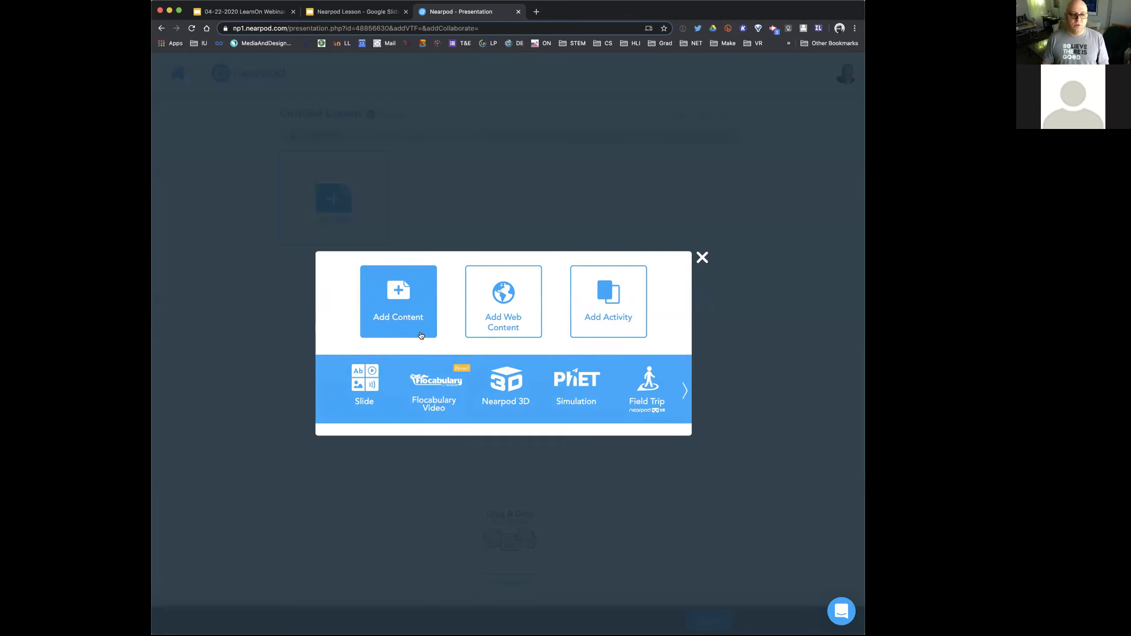
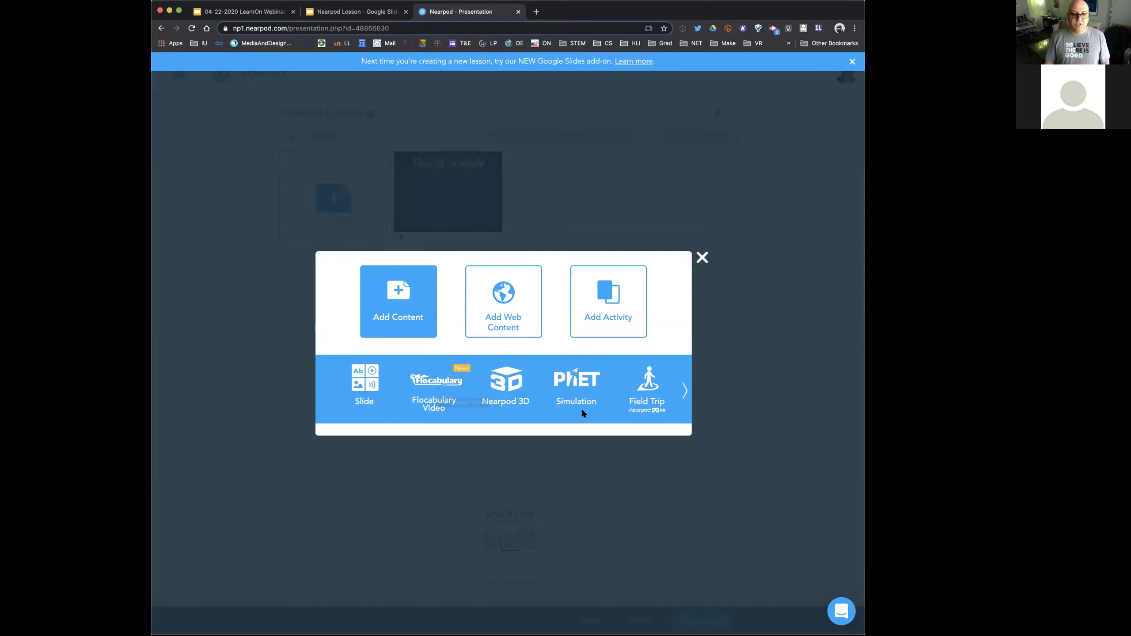
Step: Insert the Area Builder (Game) simulation from PhET's Math: Middle School category as slide two
click(578, 384)
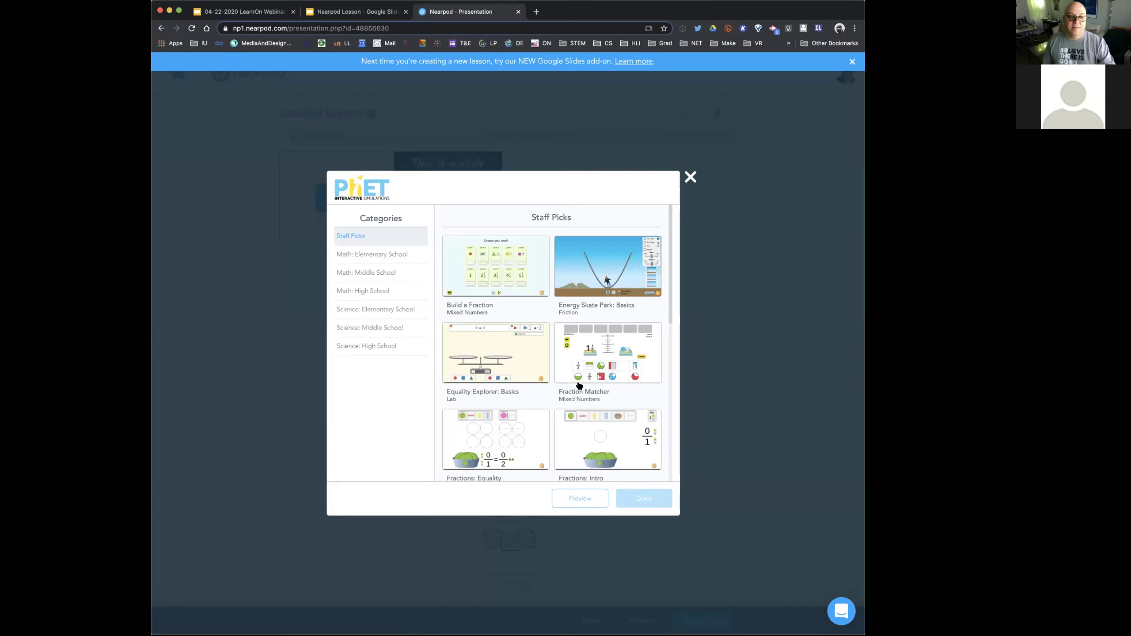
click(373, 273)
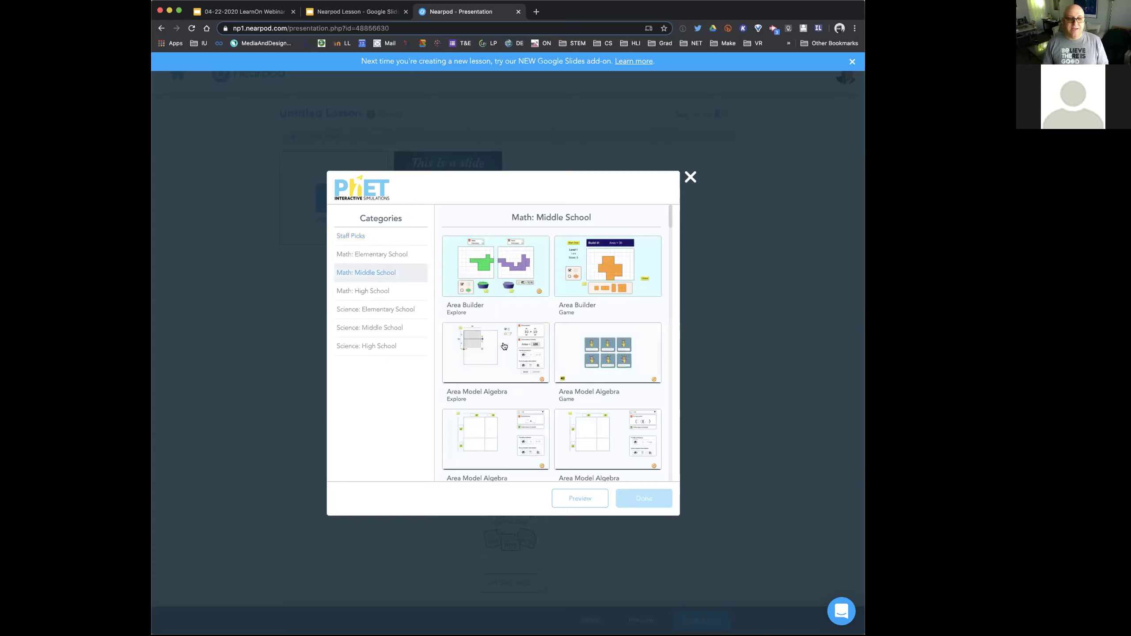
click(612, 285)
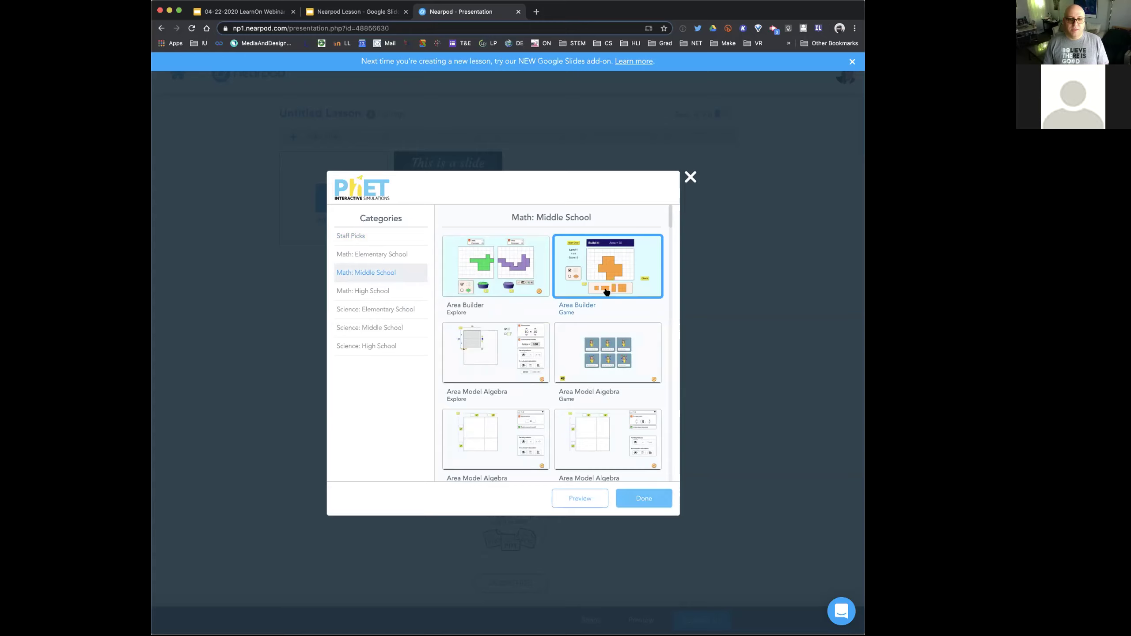
click(644, 497)
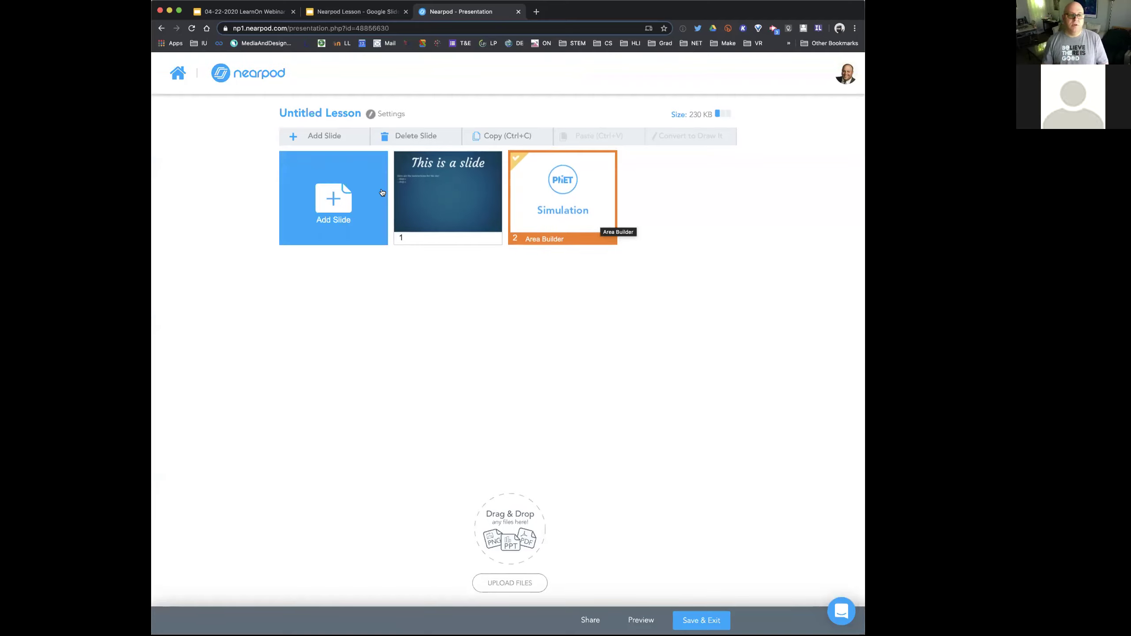
Step: Browse every content type in the Add Content carousel, preview the Video upload options, then dismiss them
click(336, 204)
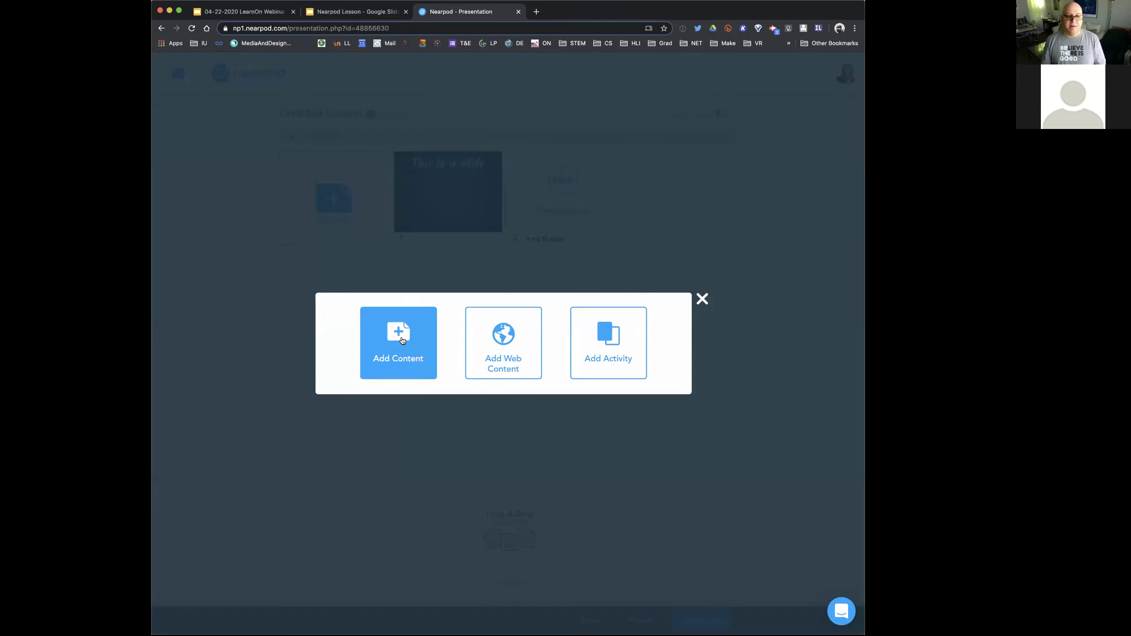
click(402, 341)
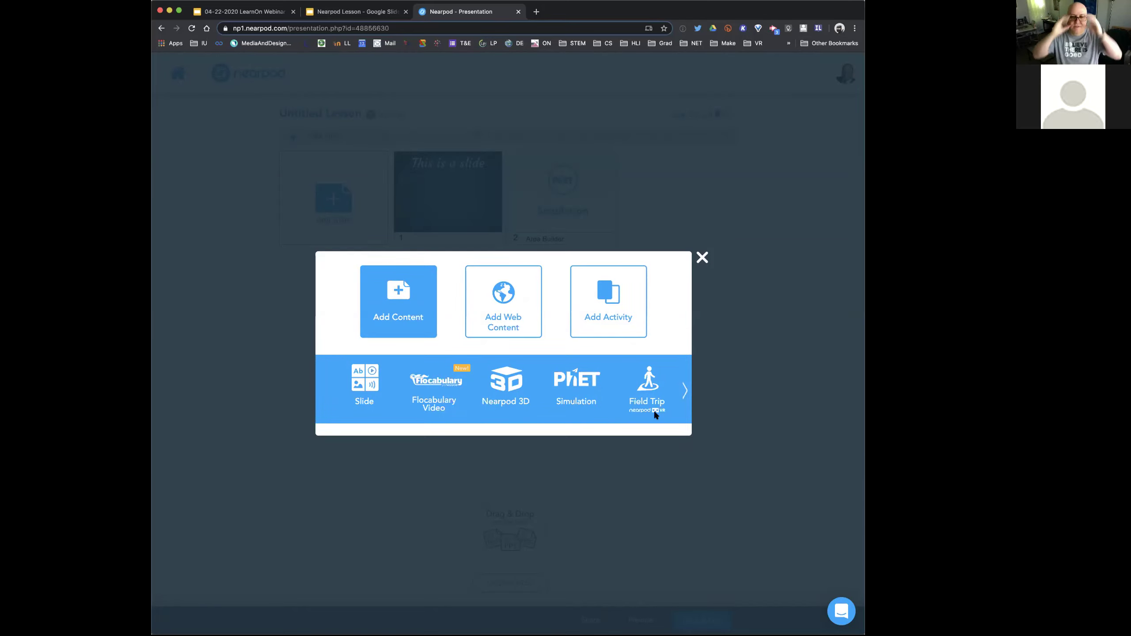
click(684, 395)
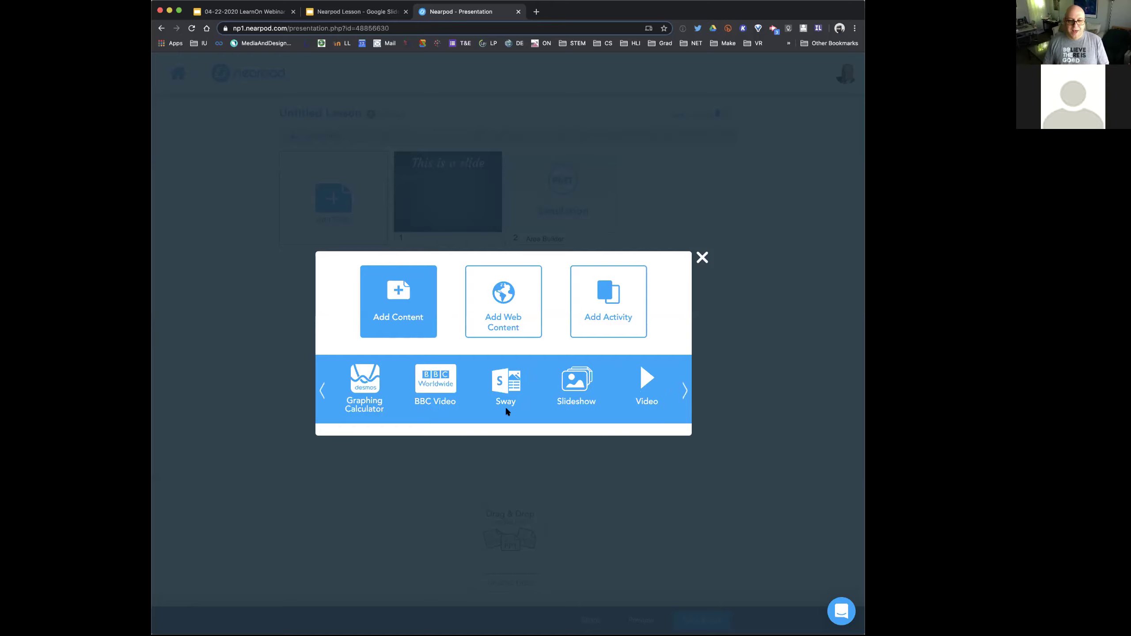
click(685, 391)
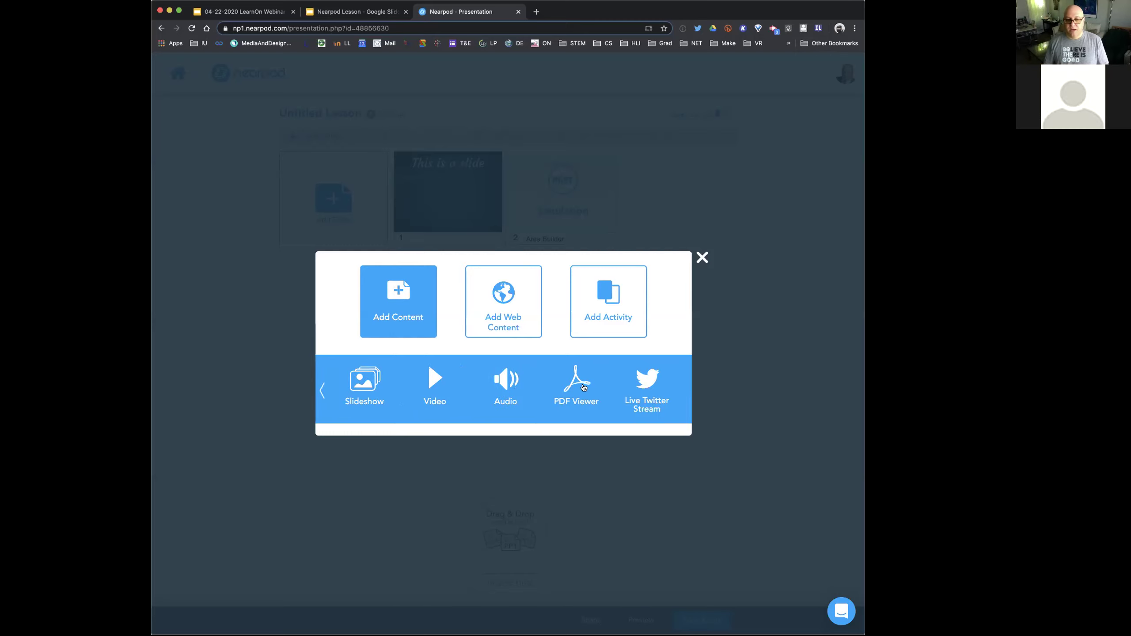
click(437, 381)
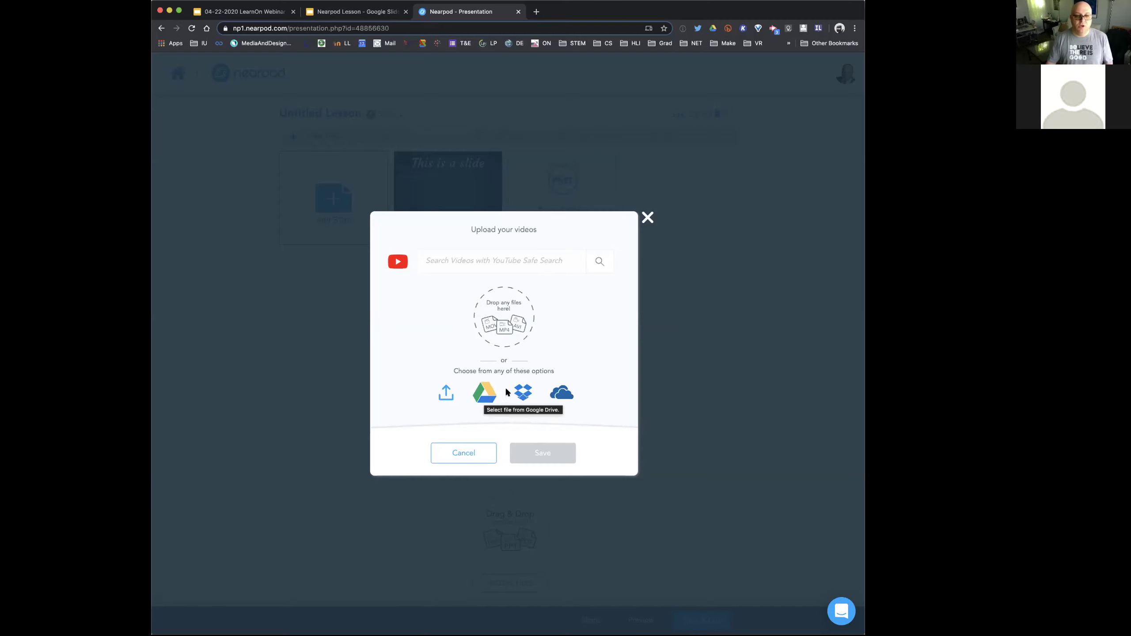
click(647, 218)
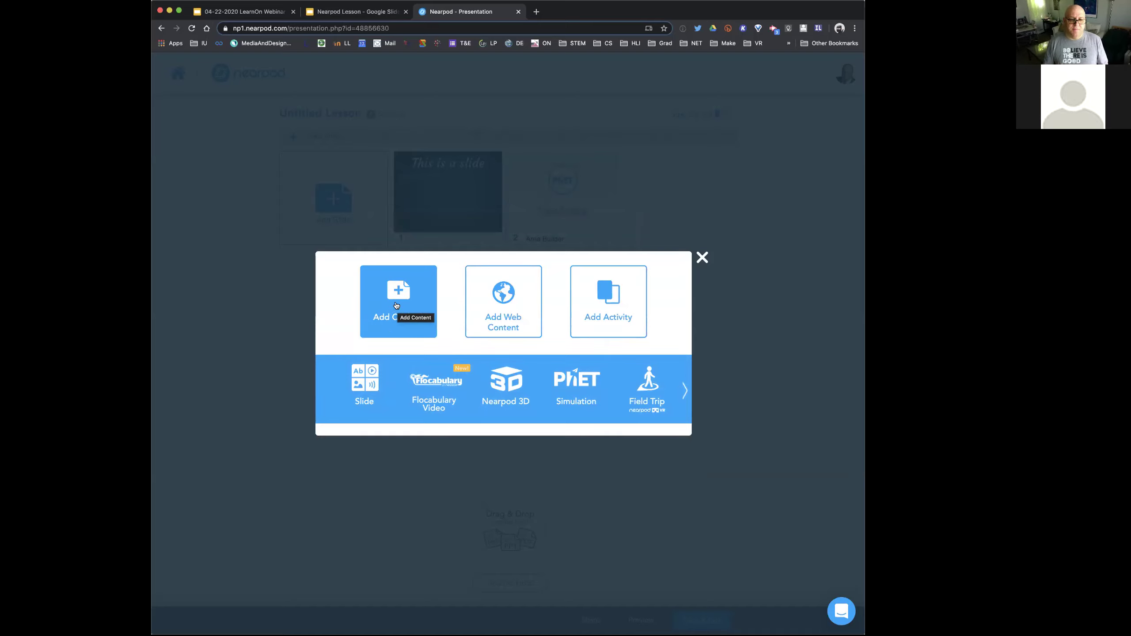
click(513, 326)
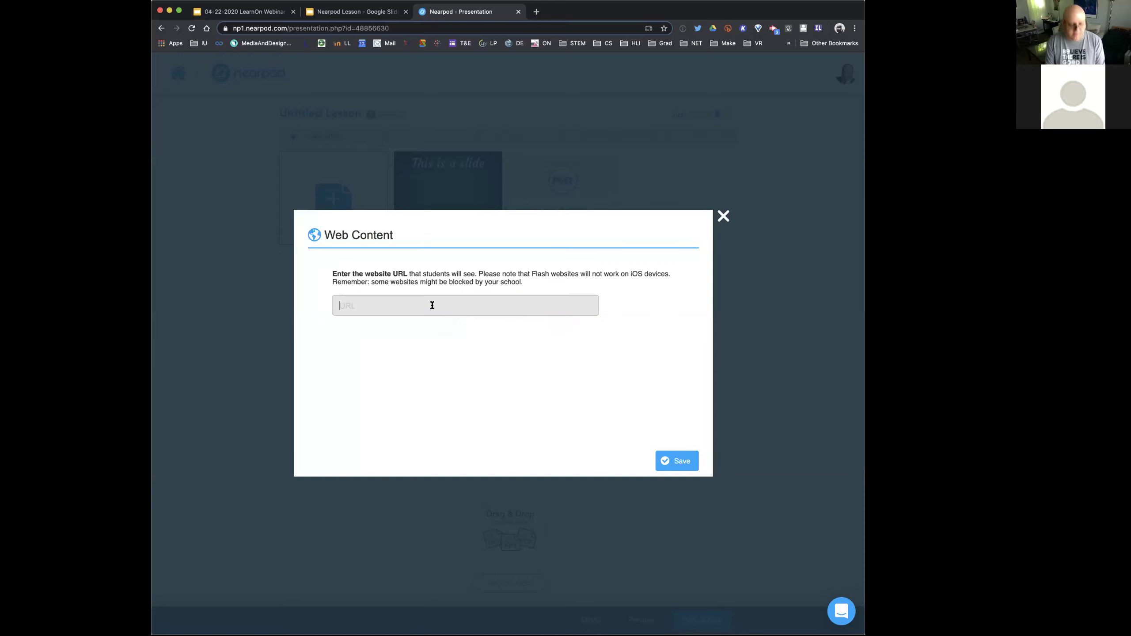
text(www.nes)
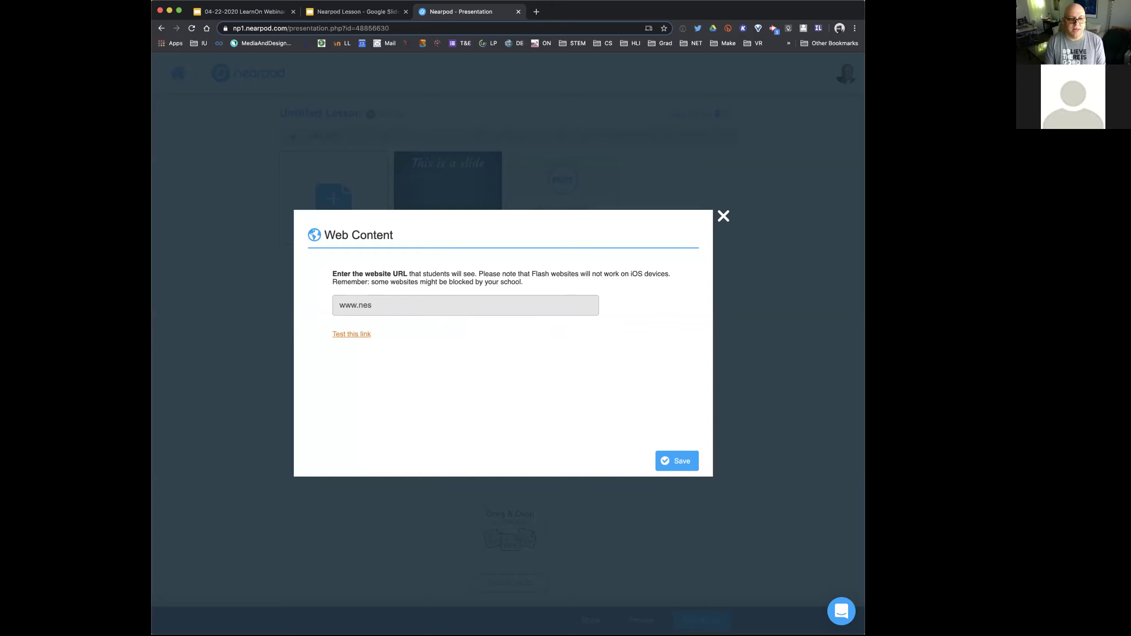
key(BackSpace)
text(wselas)
text(.com)
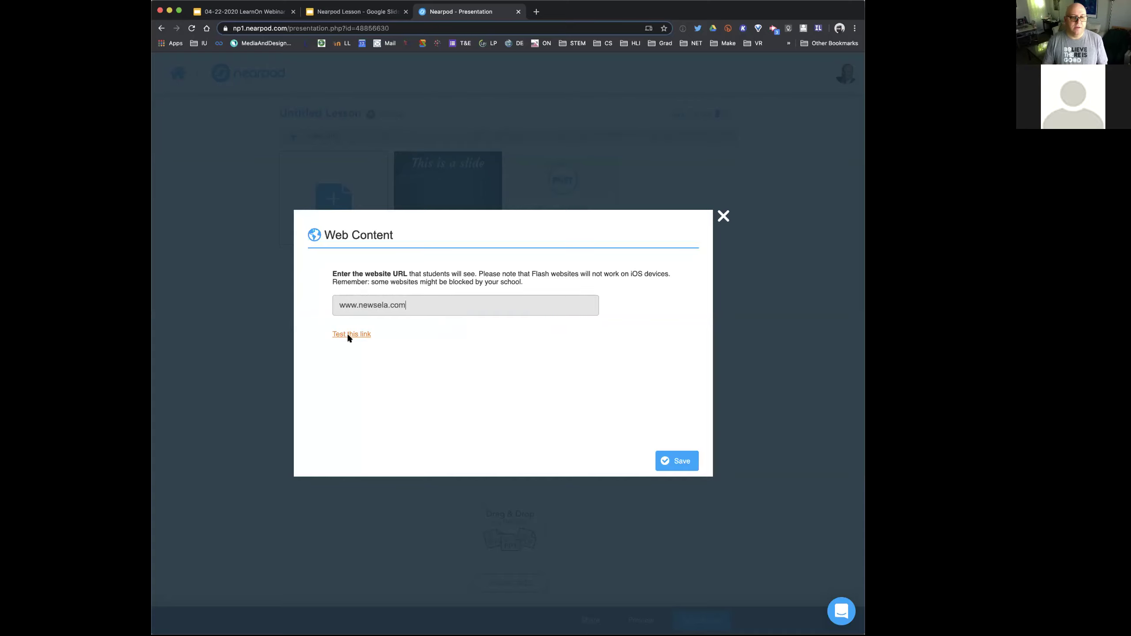
click(349, 336)
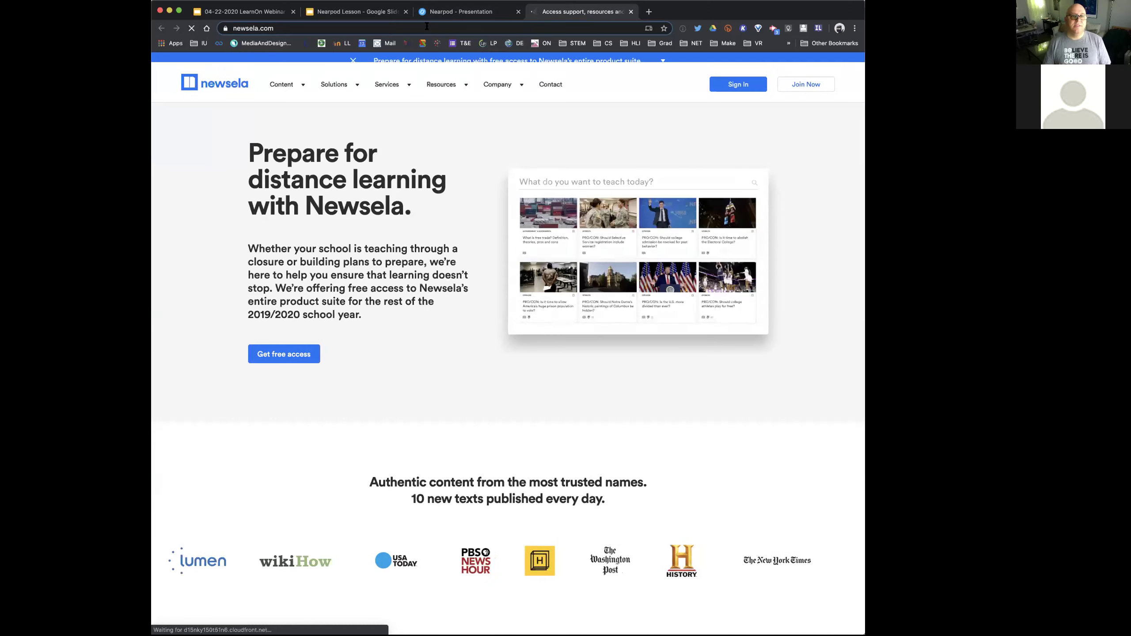
click(461, 11)
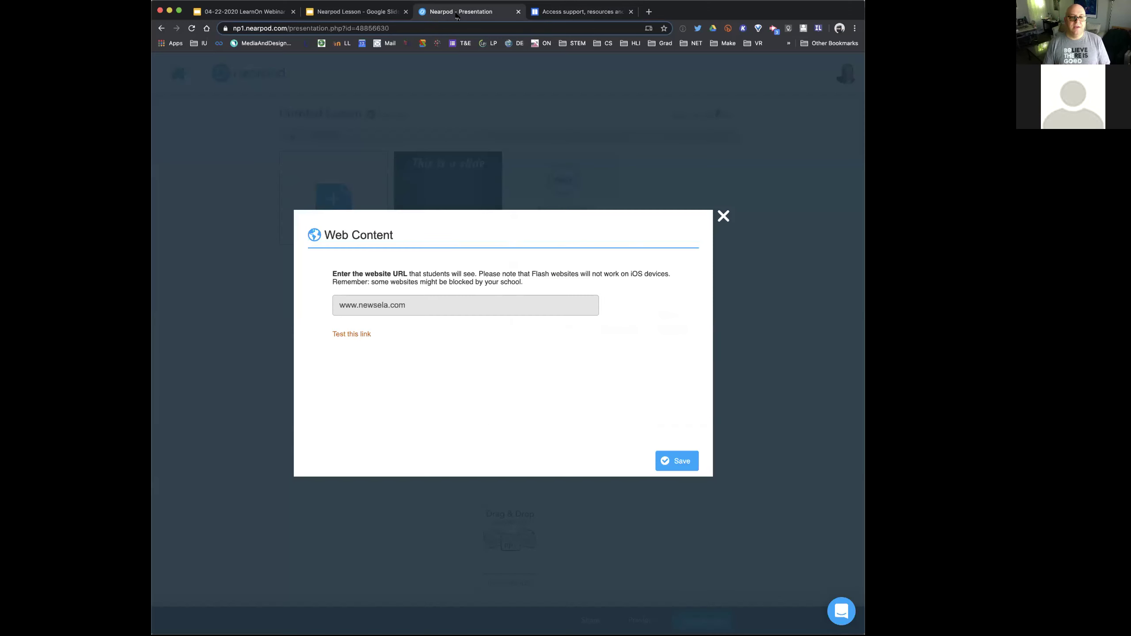
click(674, 462)
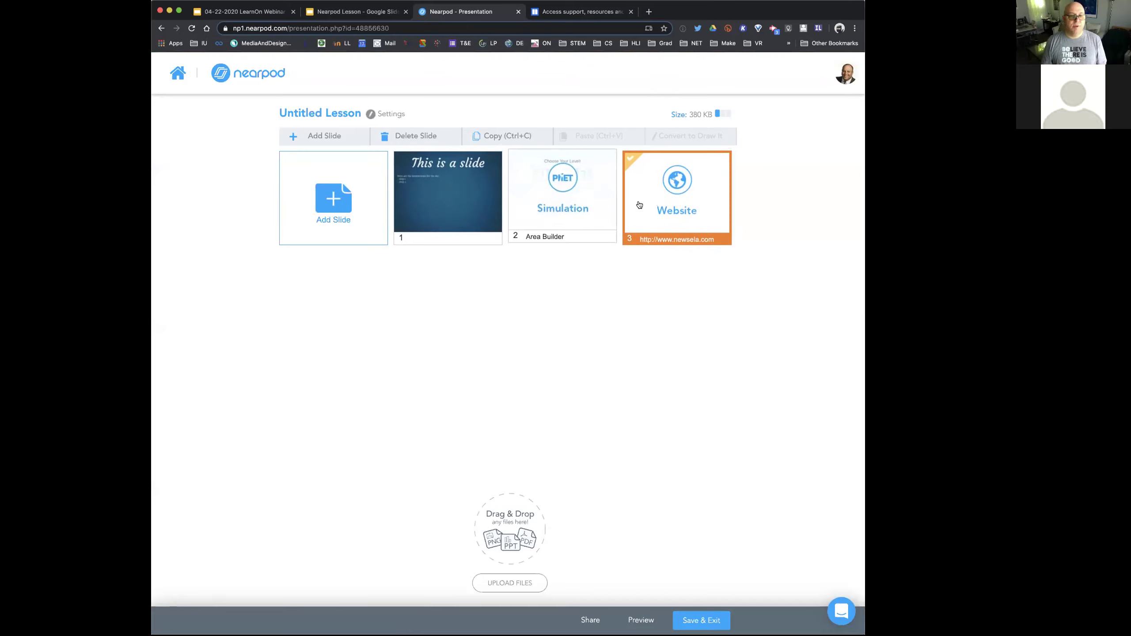
Step: Browse the Add Activity carousel and pick Open Ended Question for the new slide
click(339, 204)
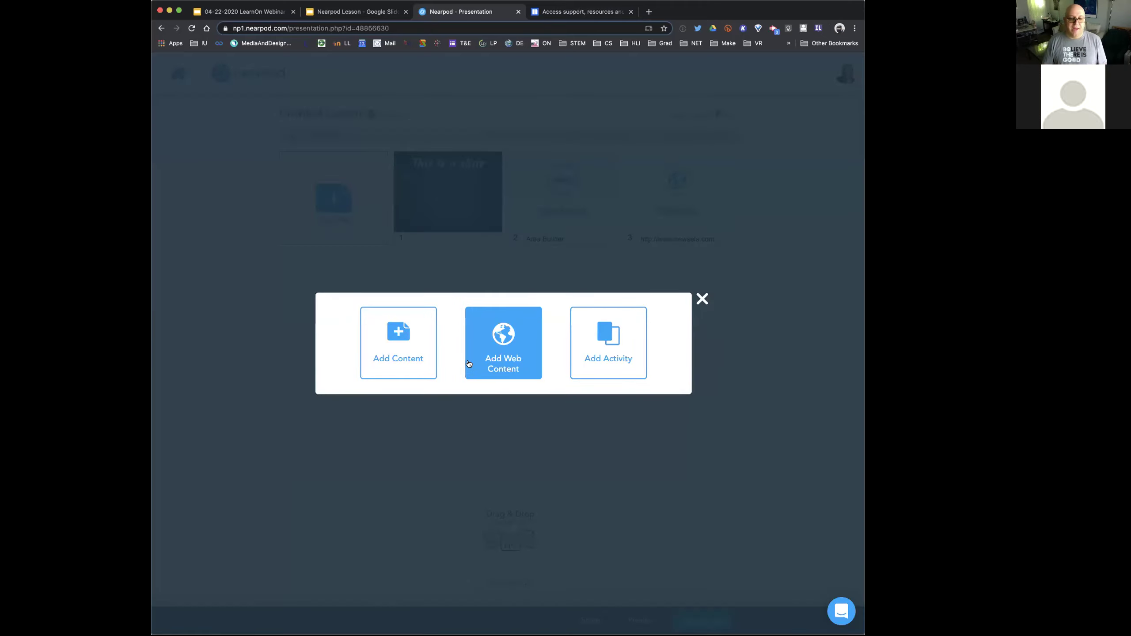
click(582, 355)
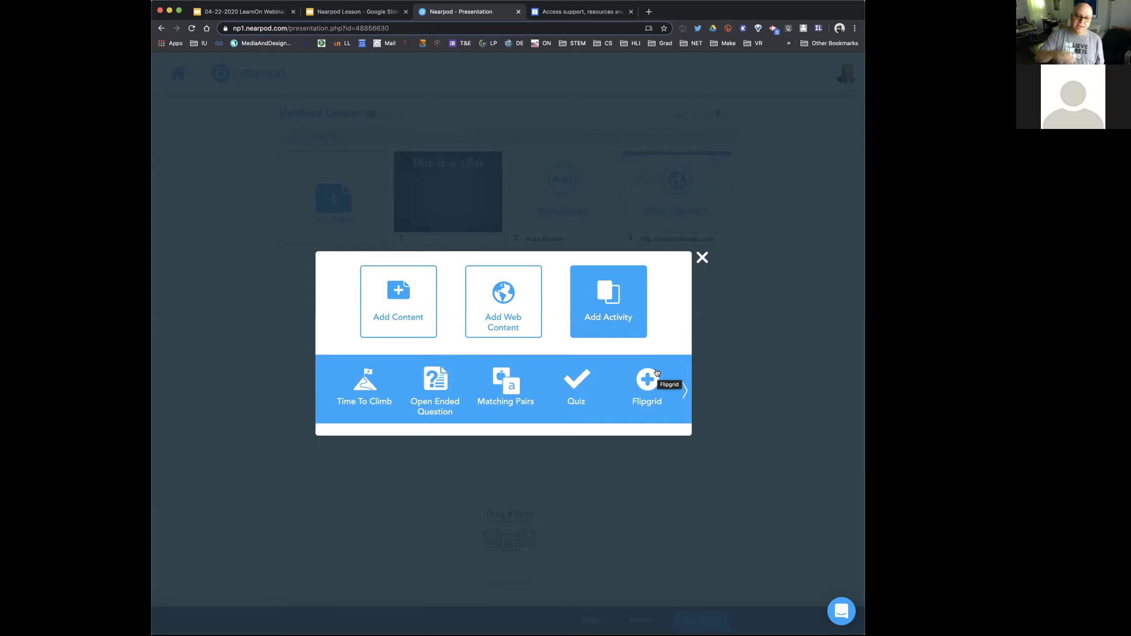
click(684, 391)
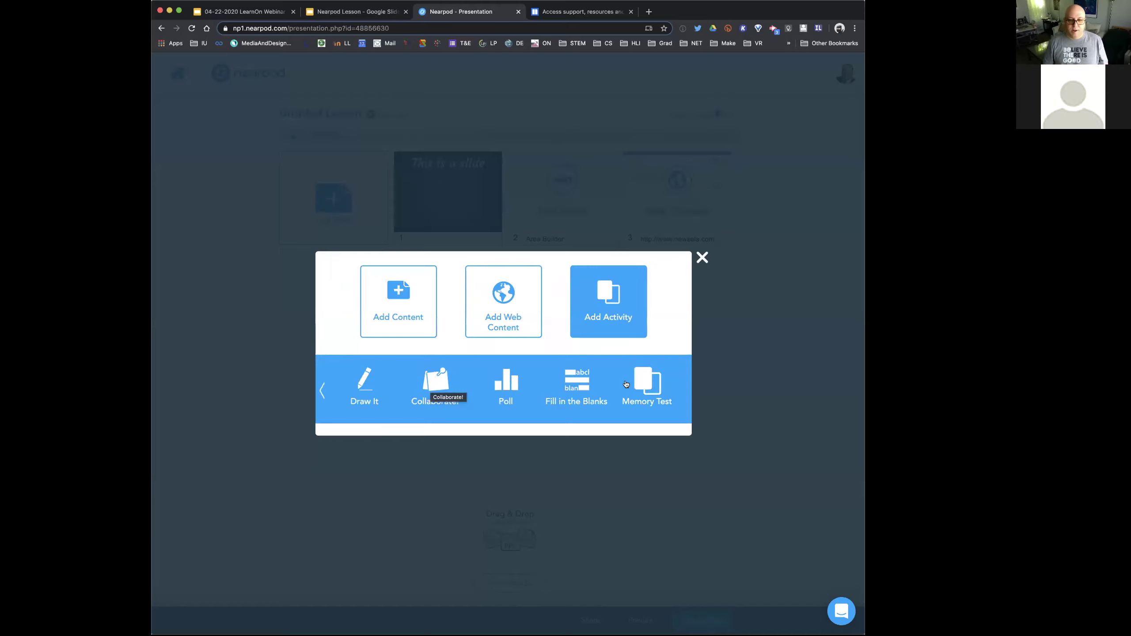
click(324, 390)
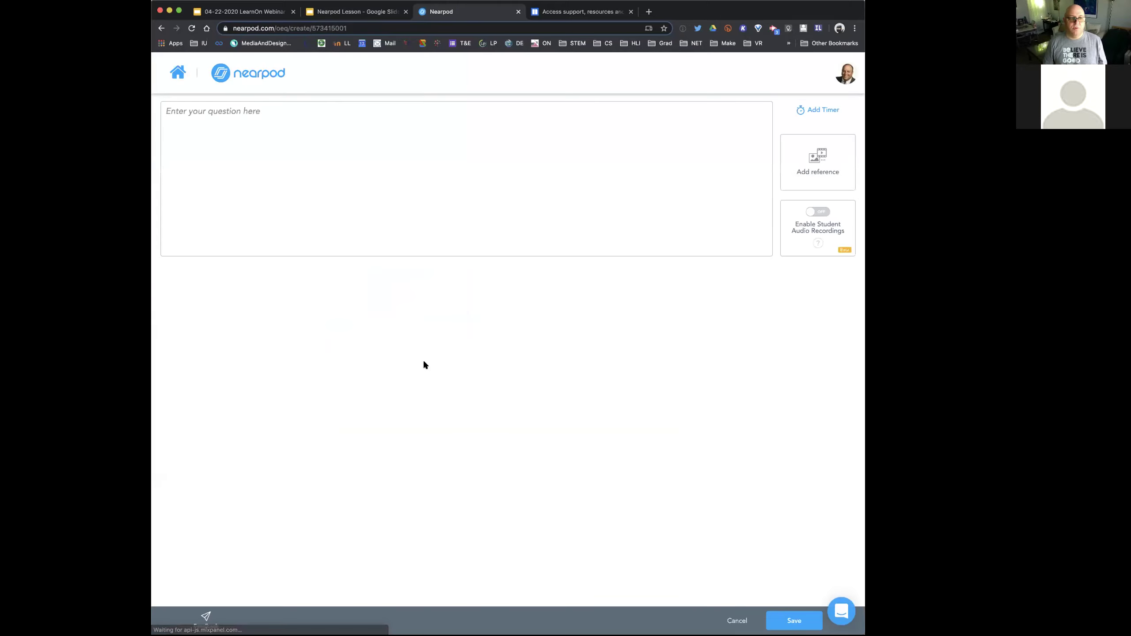
Step: Enter 'What do you think about the school closures?' as the question text
click(382, 141)
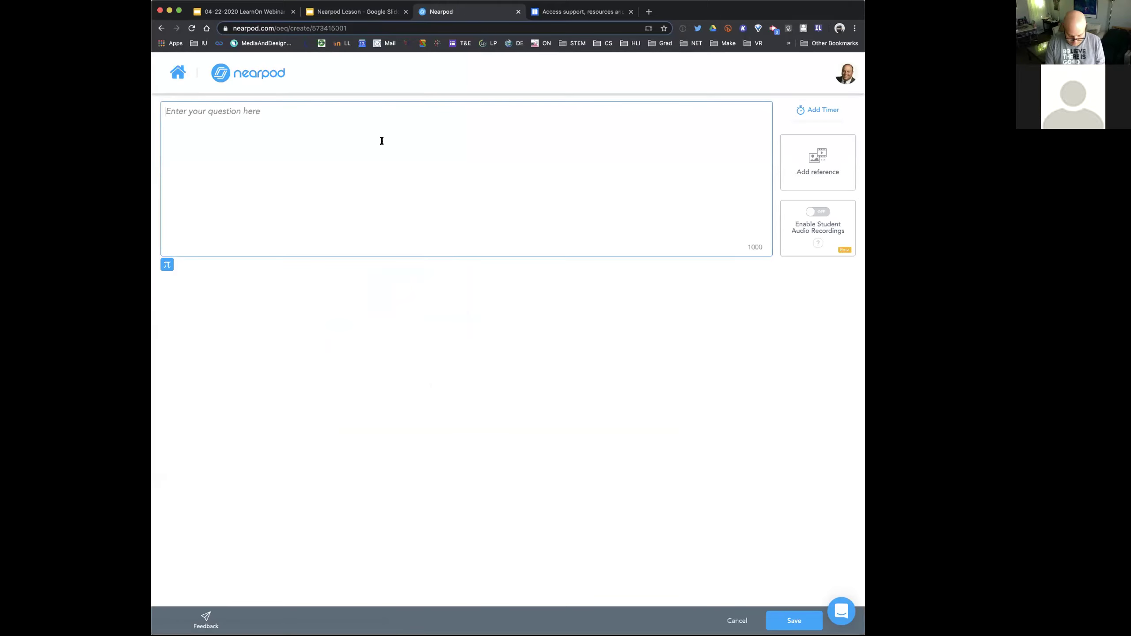
text(What do )
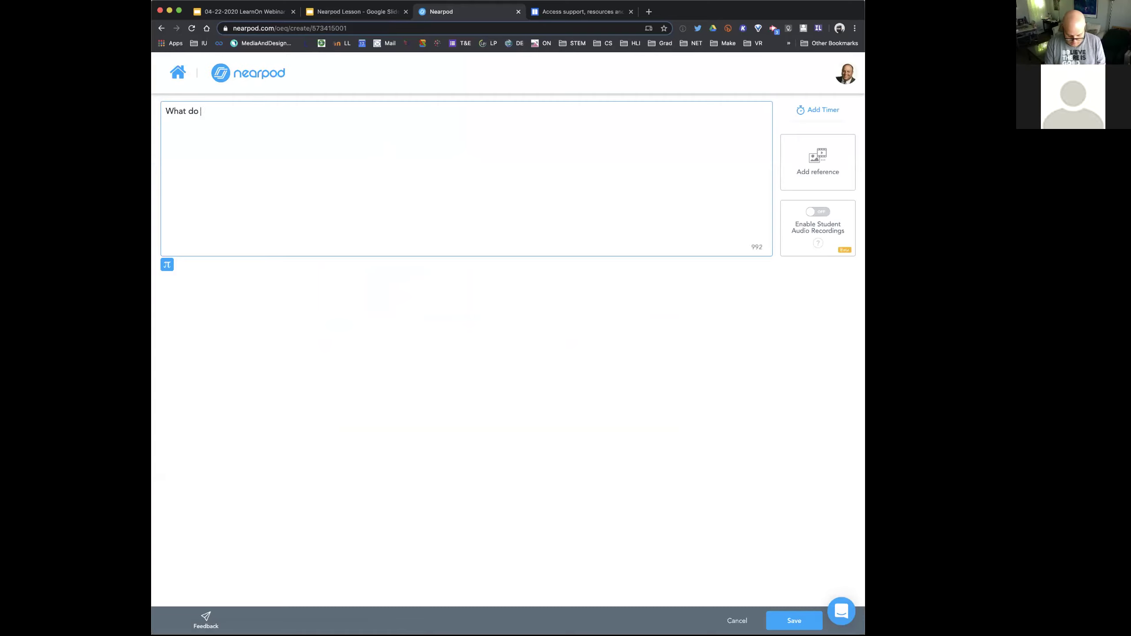
text(you think about )
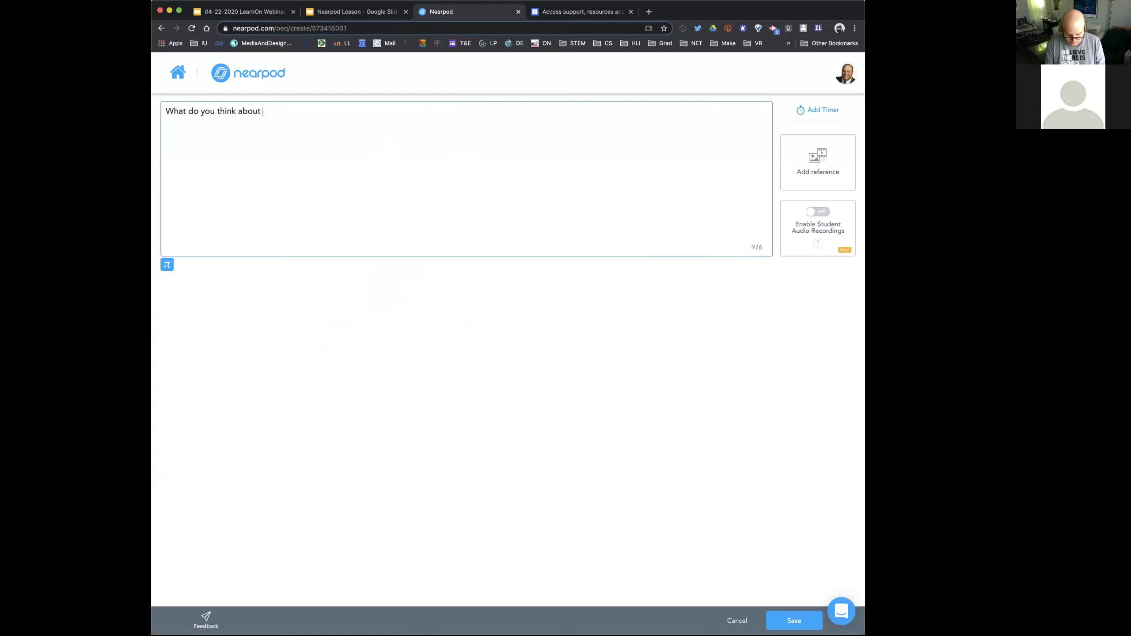
text(the school c)
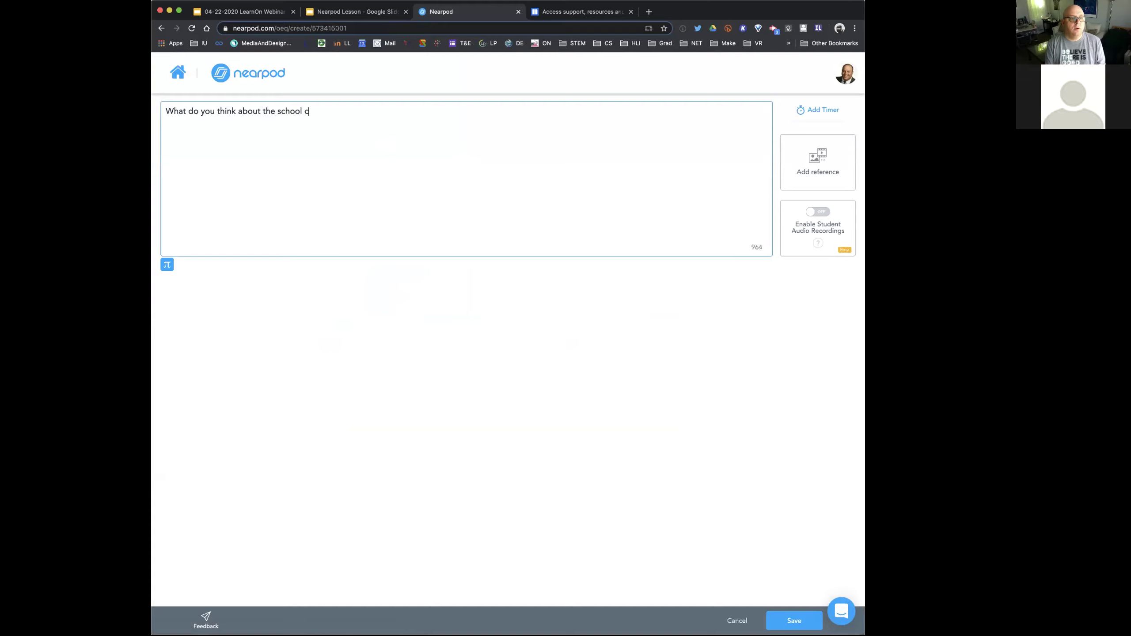
text(losures?)
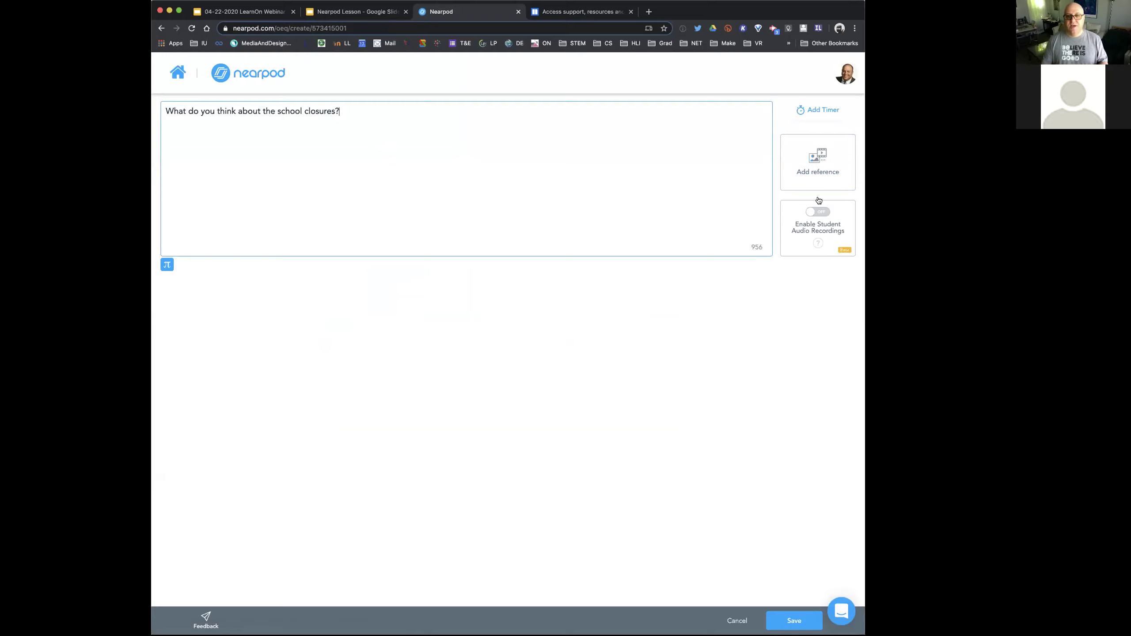
Step: Attach a 01-minute timer to the school-closures question and save it as slide four
click(815, 111)
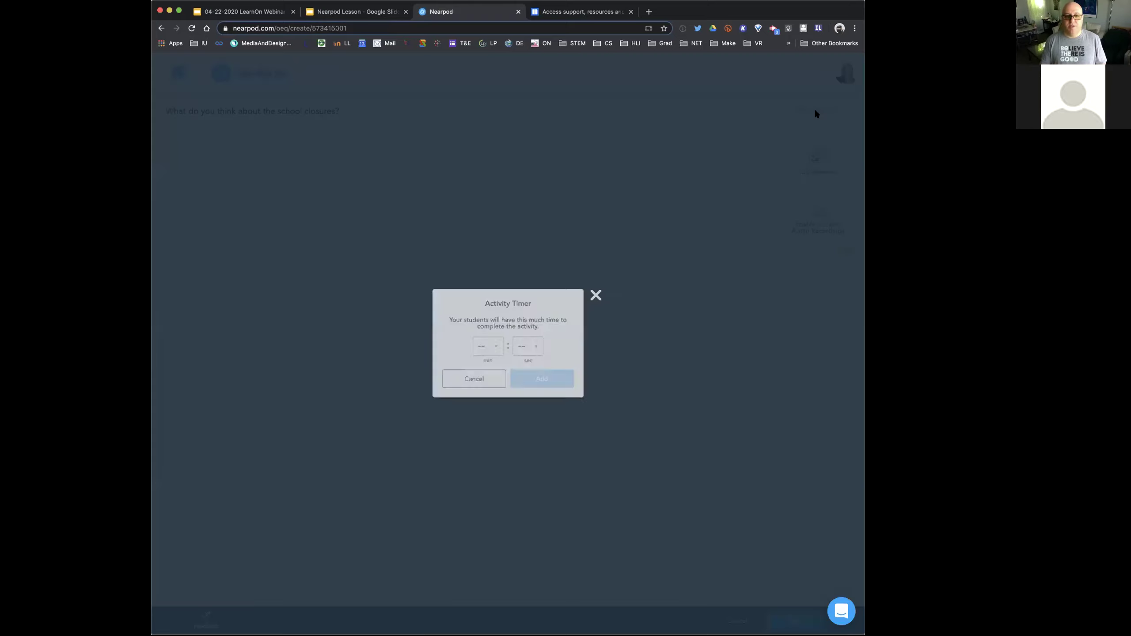
click(486, 349)
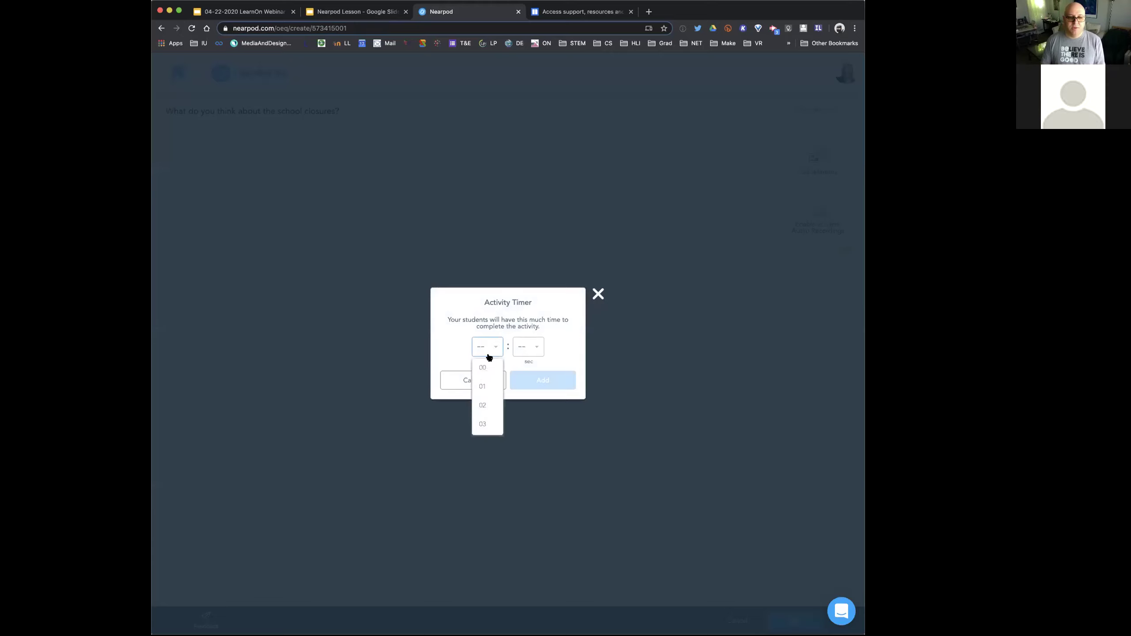
click(487, 384)
click(538, 382)
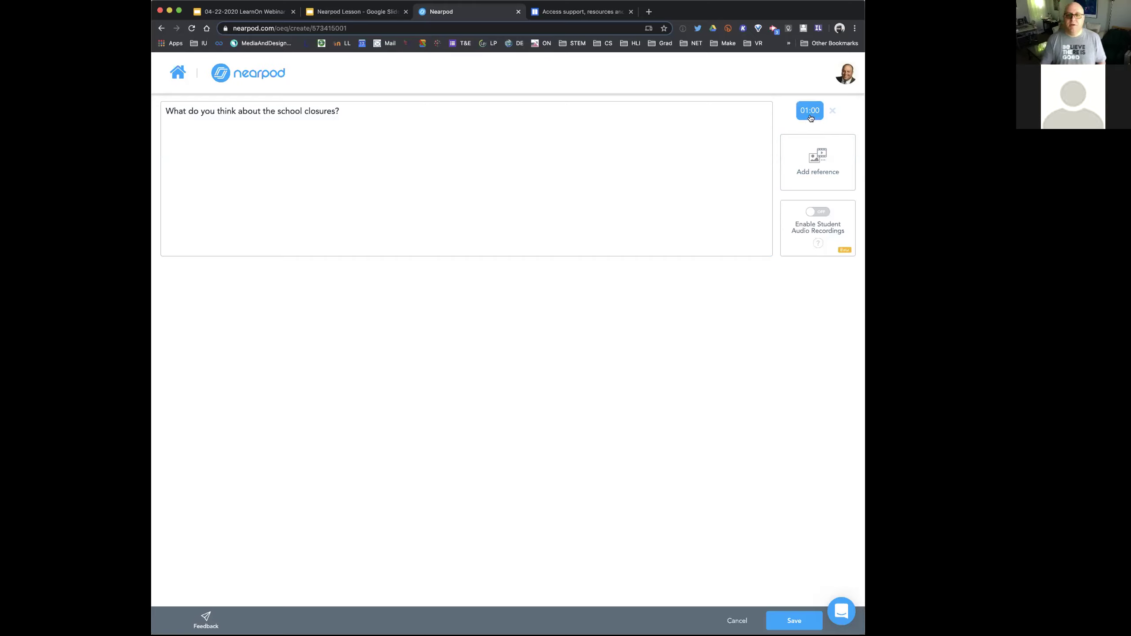
click(809, 111)
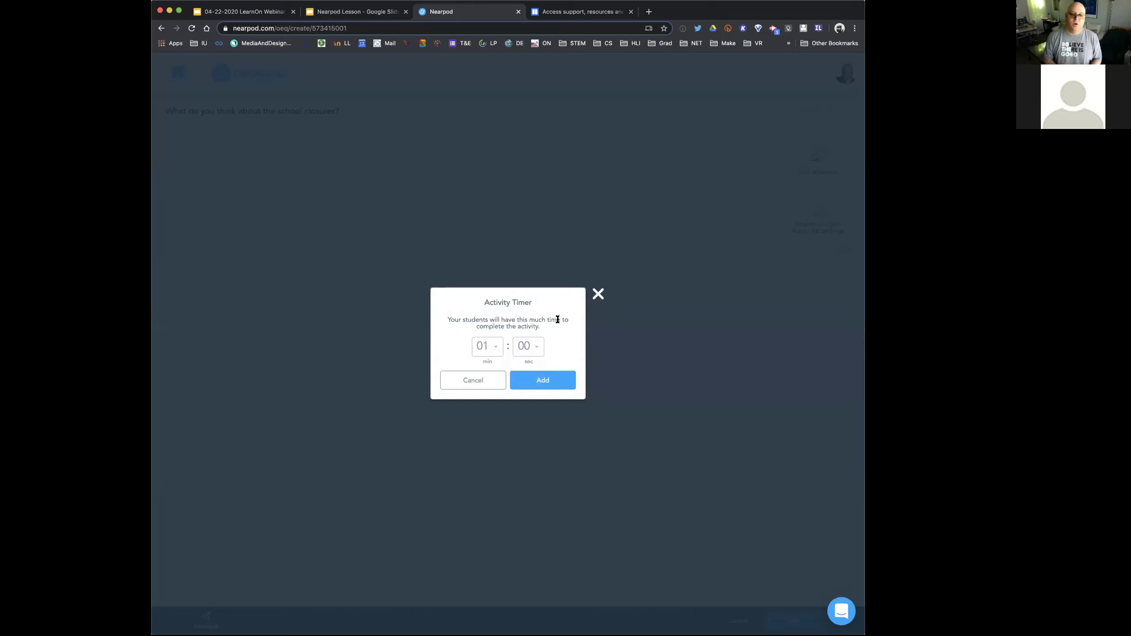
click(599, 294)
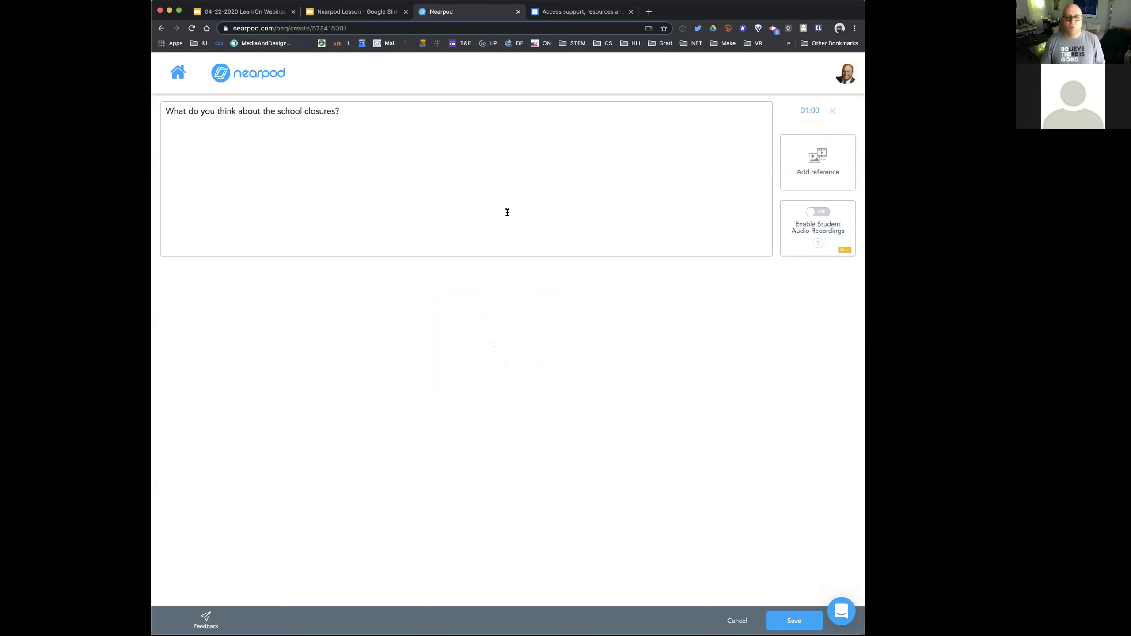
click(793, 616)
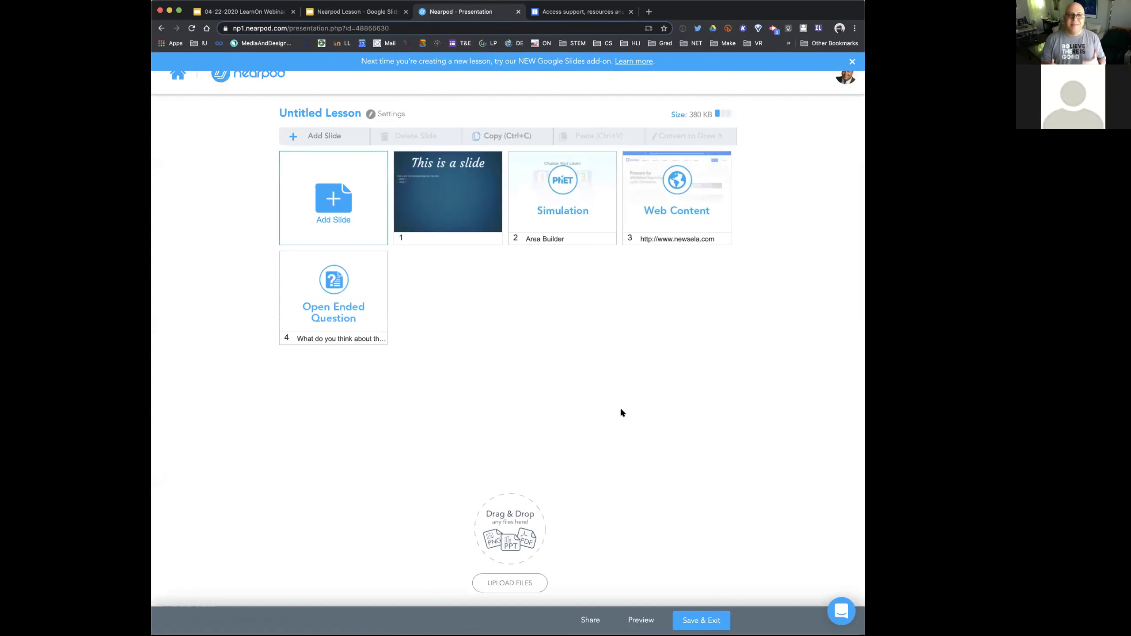
Step: Retitle the lesson 'IU Sample Lesson' and select the first slide, 'This is a slide'
click(344, 111)
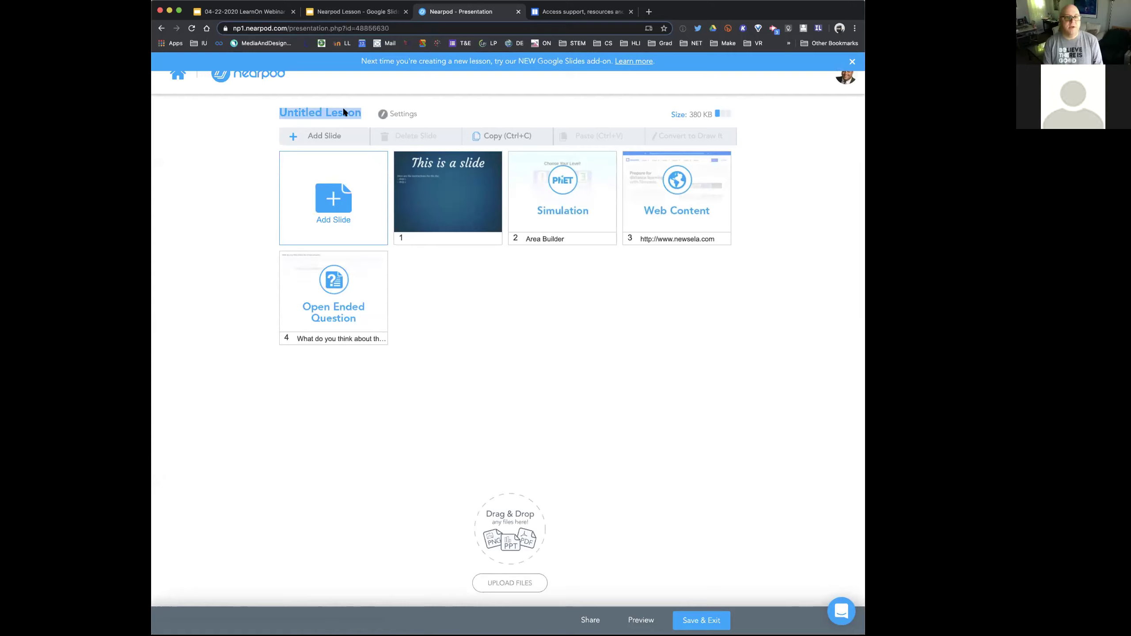
text(as)
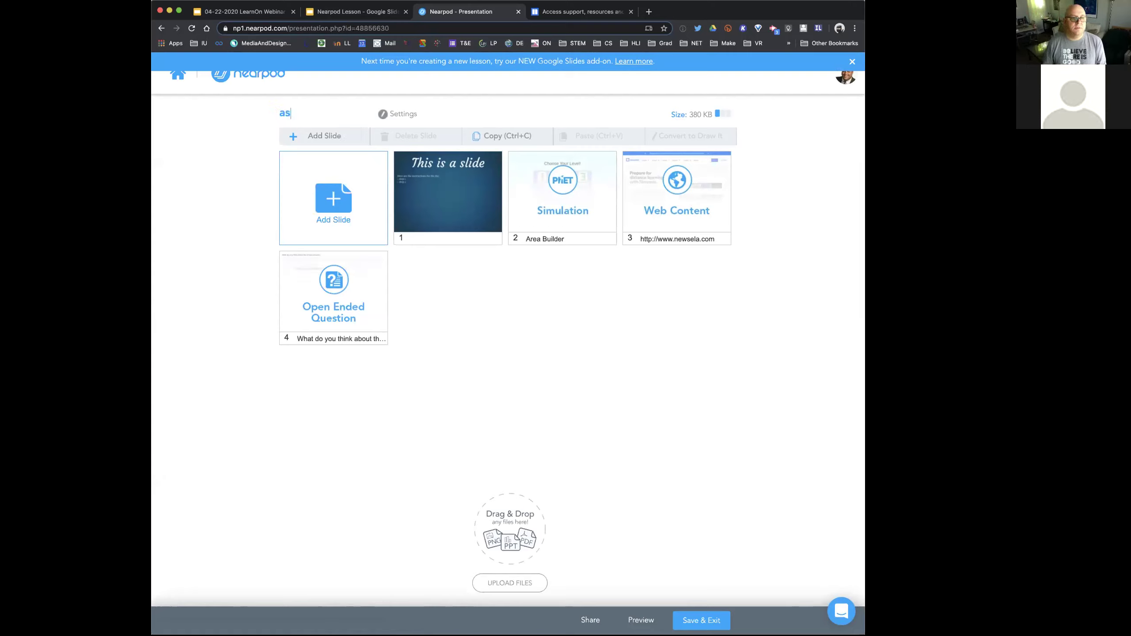
key(BackSpace)
key(BackSpace)
text(IU Smple)
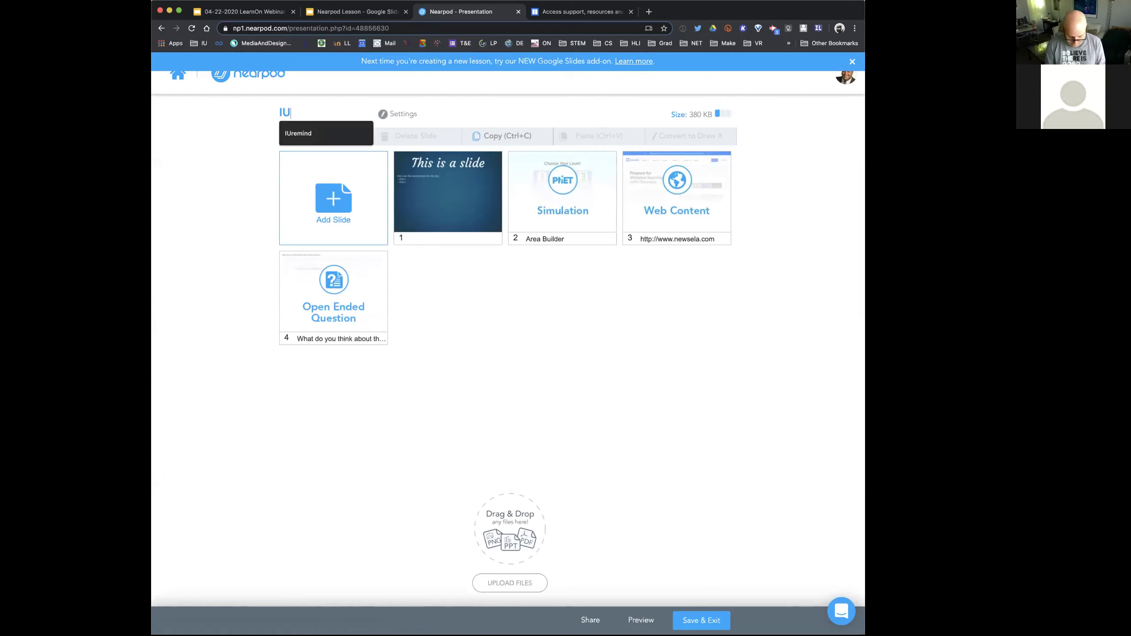
key(BackSpace)
key(BackSpace)
key(BackSpace)
key(BackSpace)
text(ample Lesson)
click(479, 295)
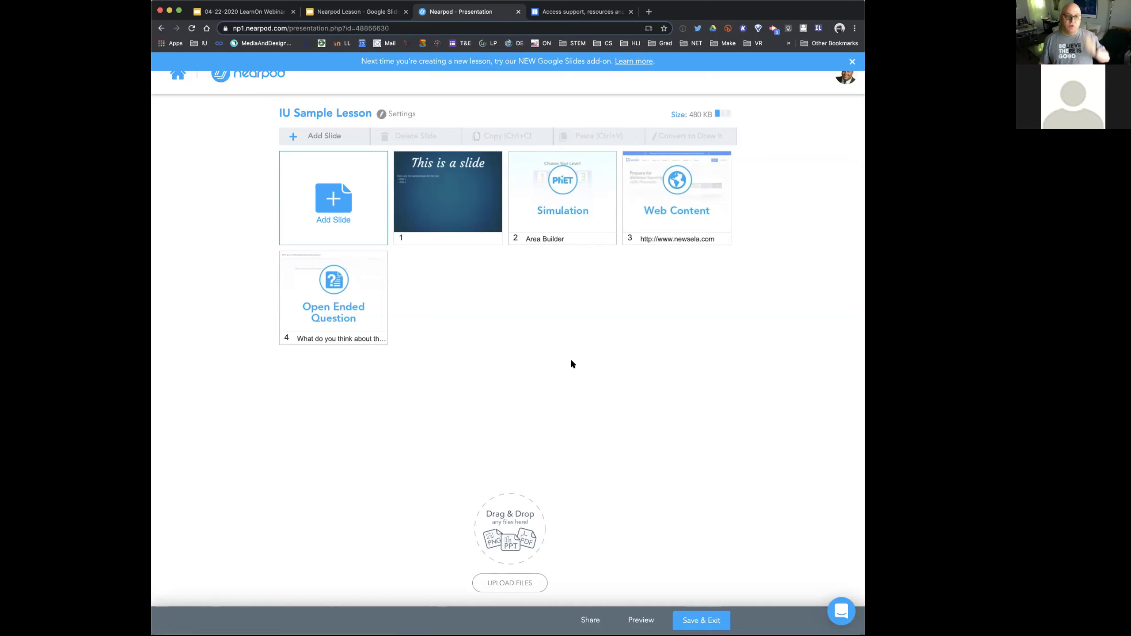
mouse_move(445, 212)
mouse_down()
mouse_move(574, 217)
mouse_move(445, 209)
mouse_up()
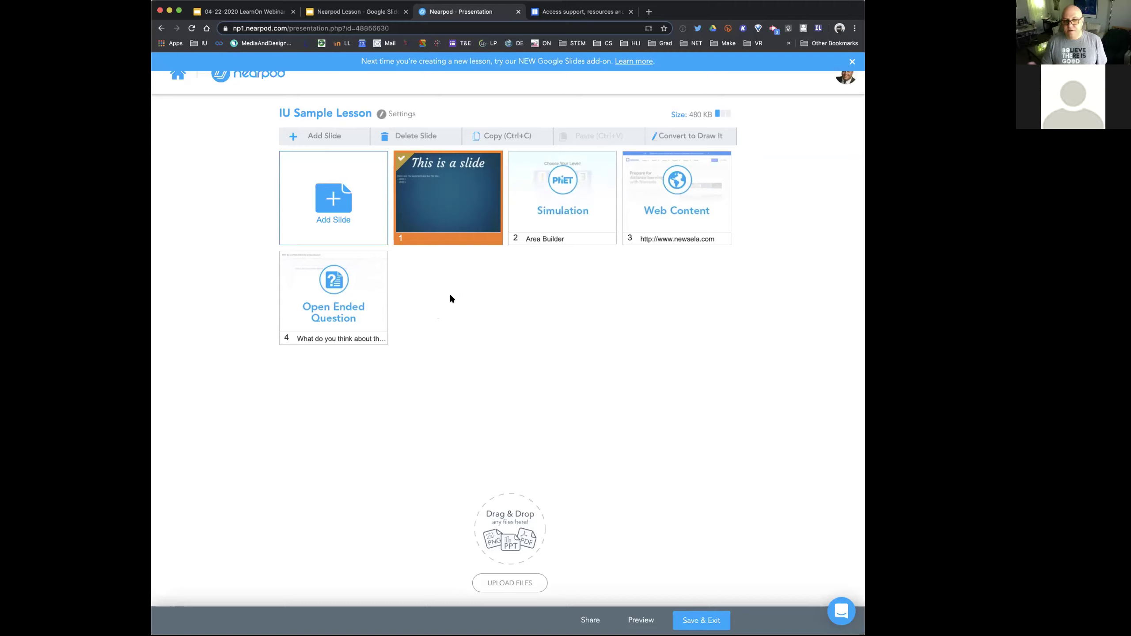
Step: Start Save & Exit and enter the description 'Used for our webinar'
click(701, 620)
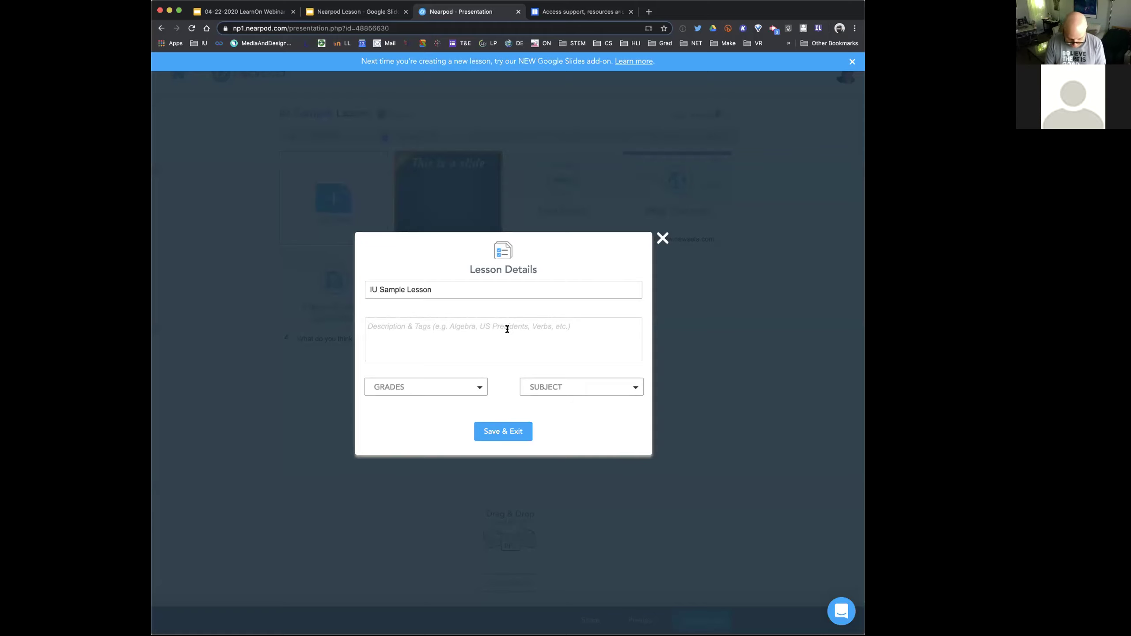
text(Used for our webinar)
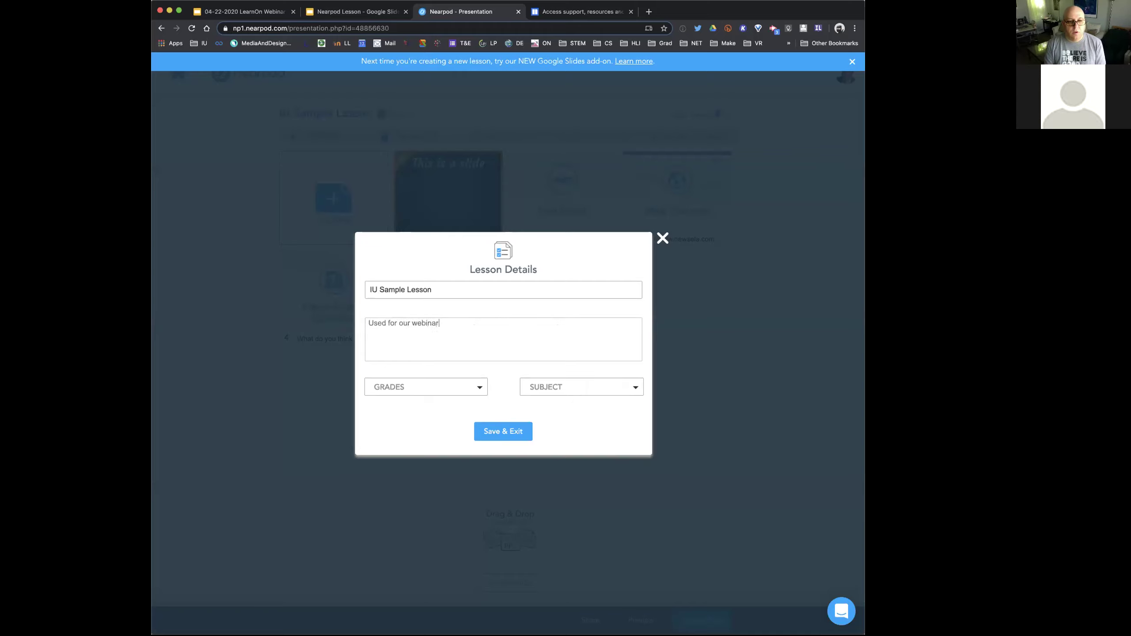
click(487, 431)
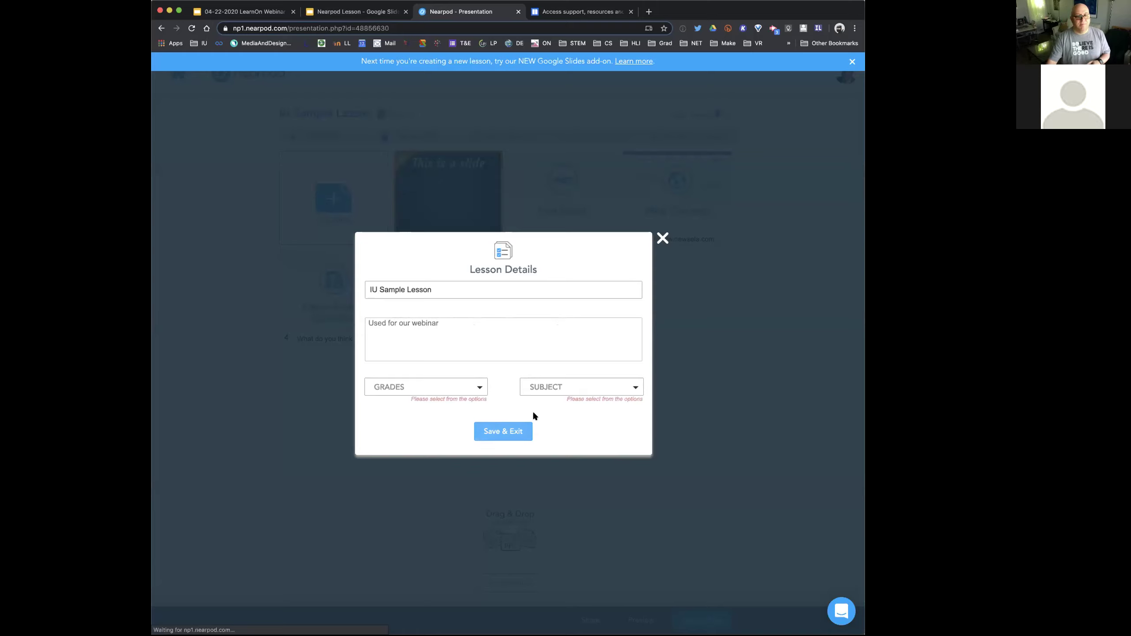
Step: Set grade PD and subject Professional Development, then save back to My Library
click(478, 387)
click(441, 355)
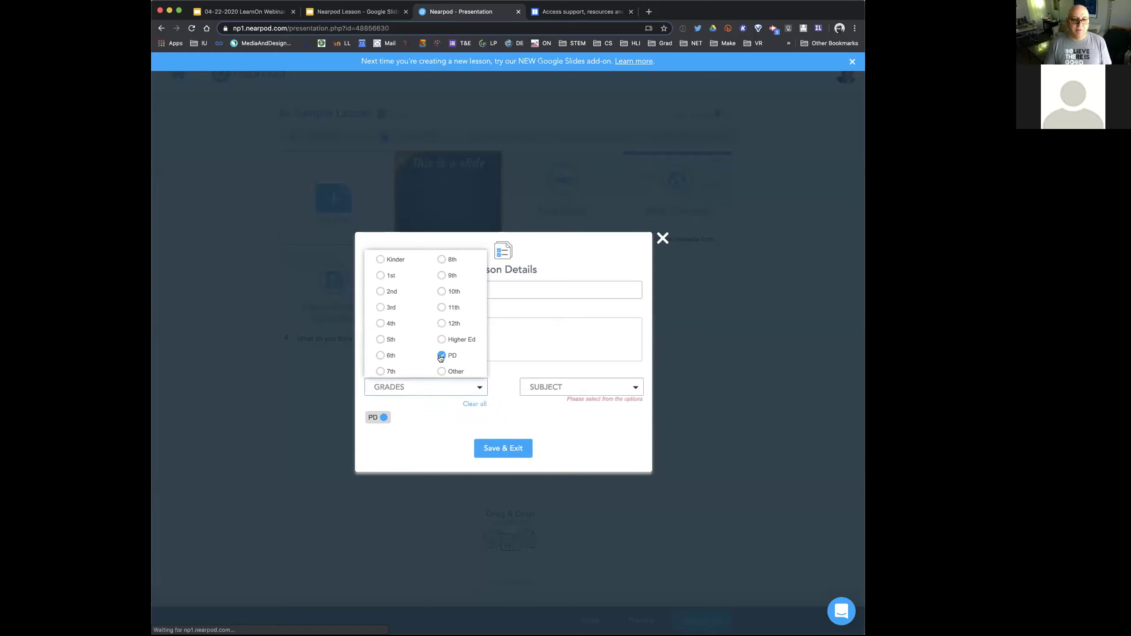
click(602, 392)
scroll(581, 320, down, 3)
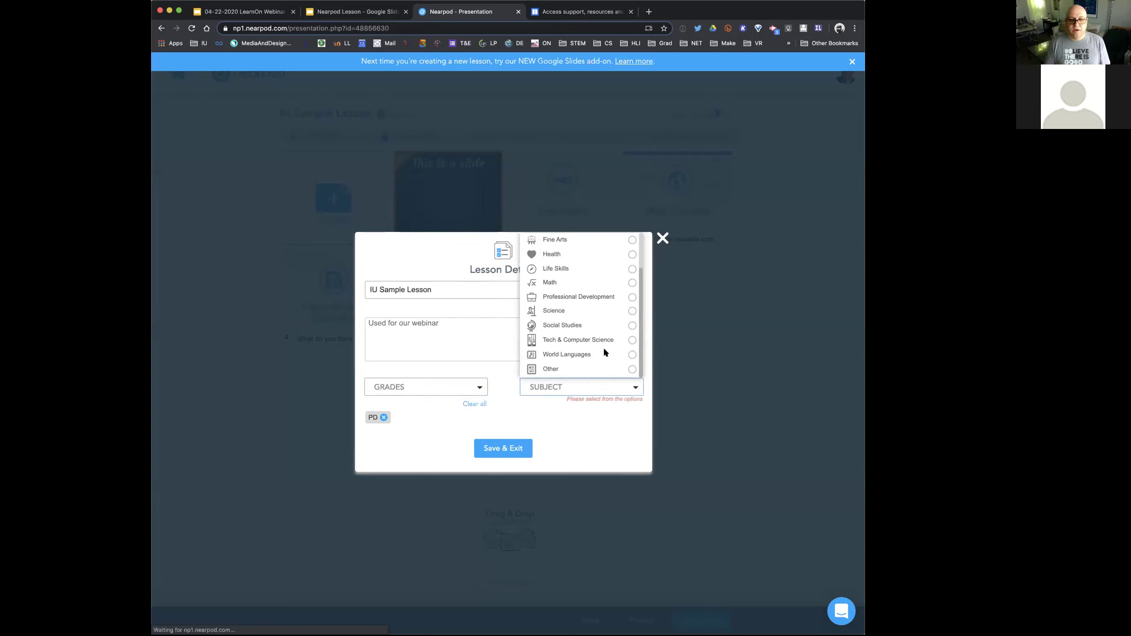
click(631, 297)
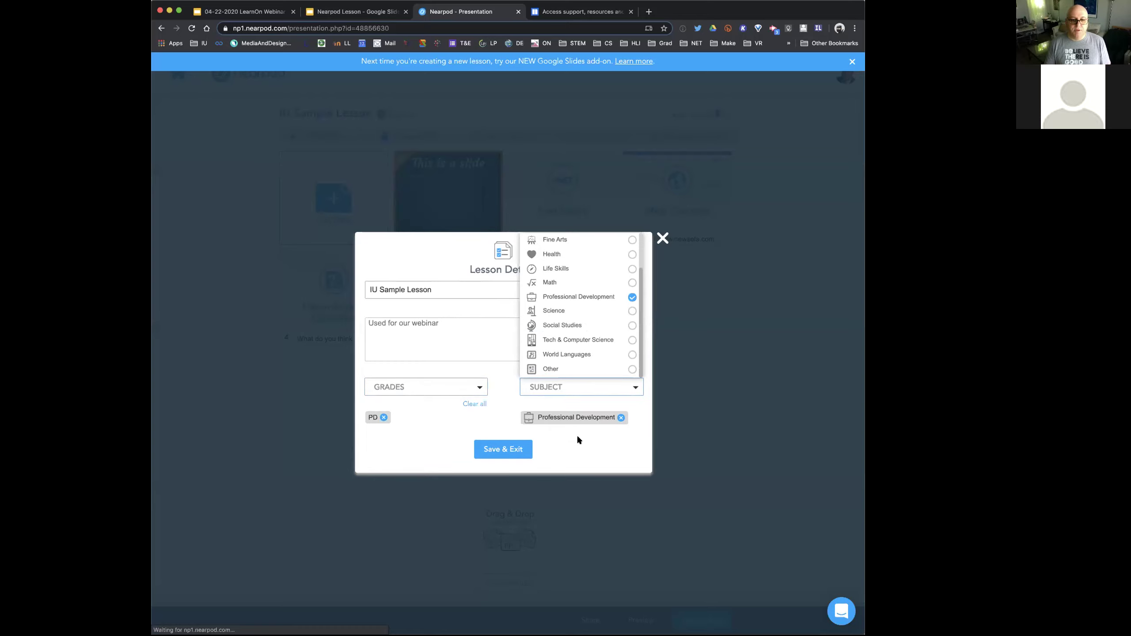
click(515, 450)
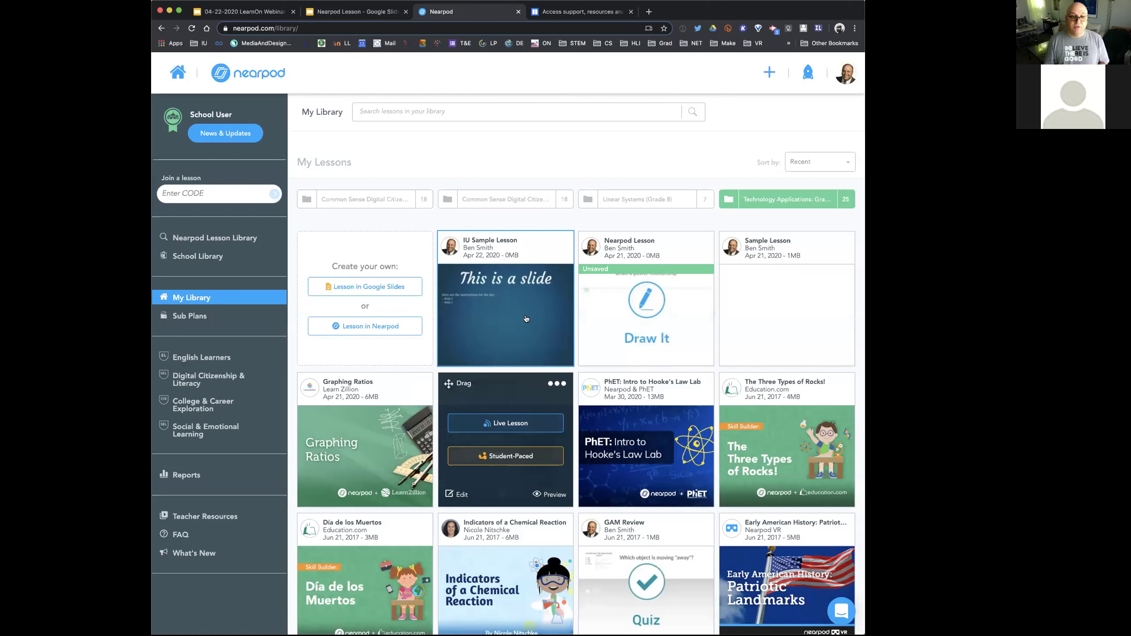
Step: Launch IU Sample Lesson as a Live Lesson from its My Library card
mouse_move(520, 337)
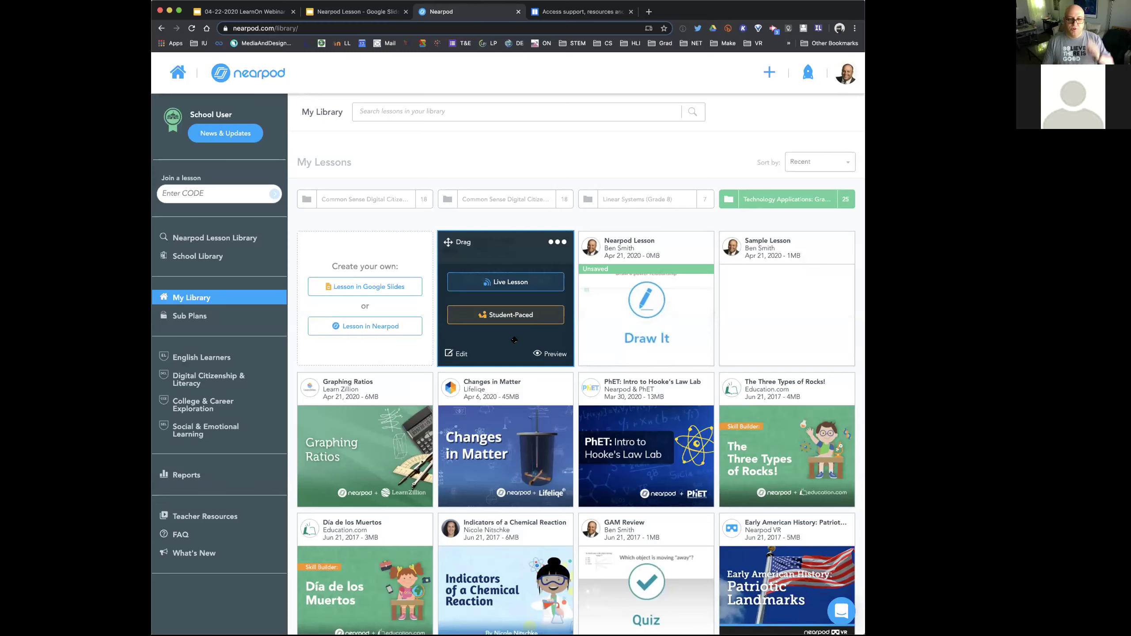
click(506, 282)
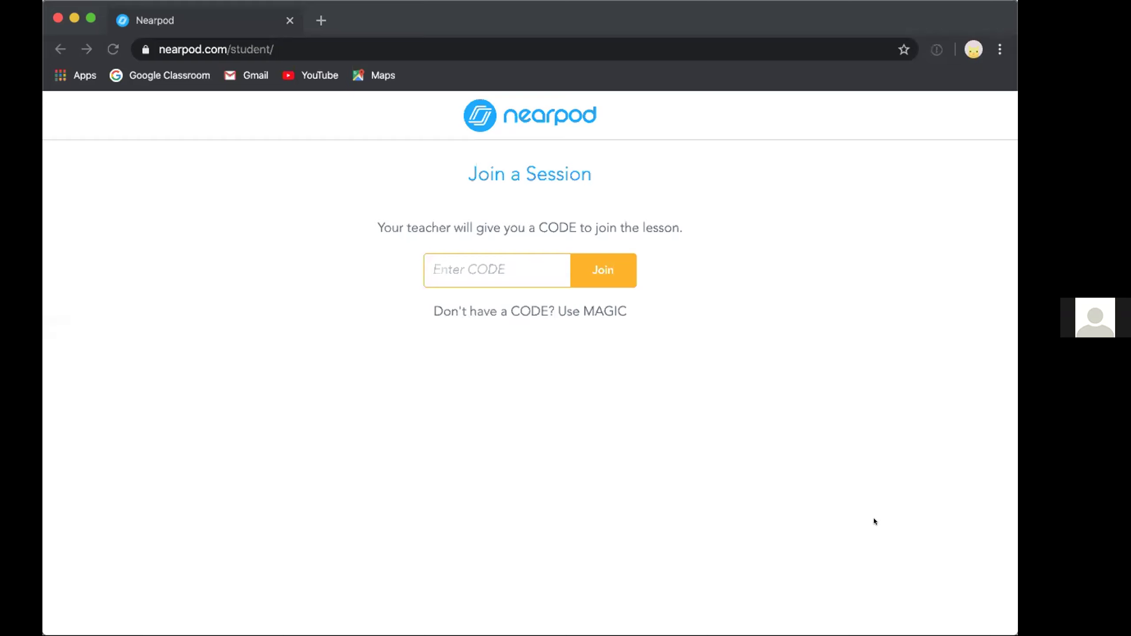
Step: Enter the live session's join code in the student page's Enter CODE box
click(495, 266)
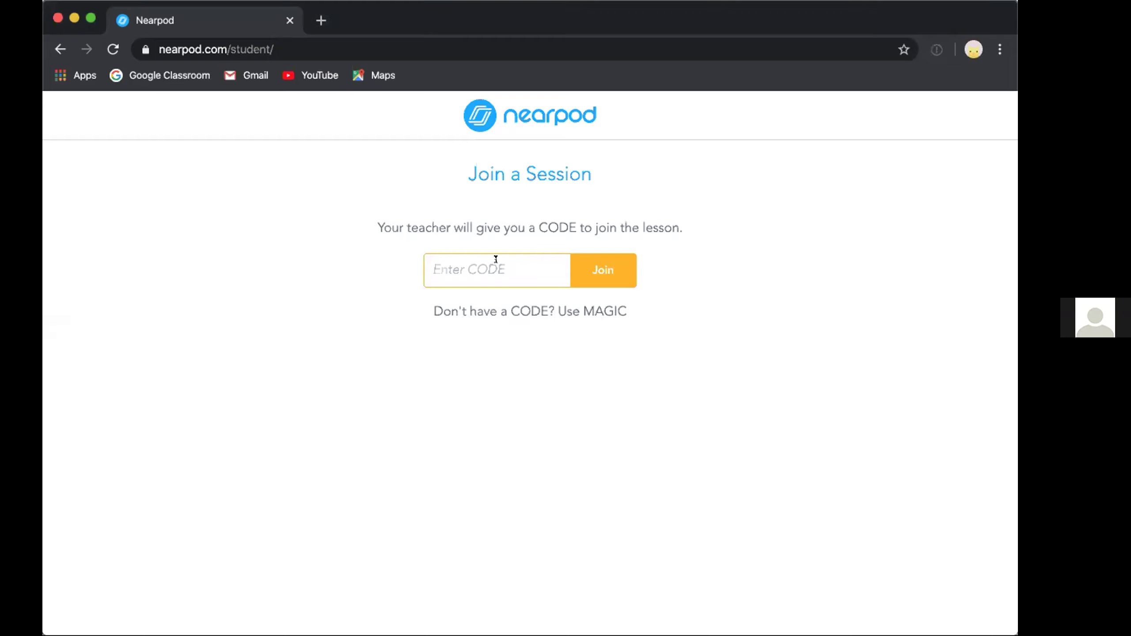
text(MGCNY)
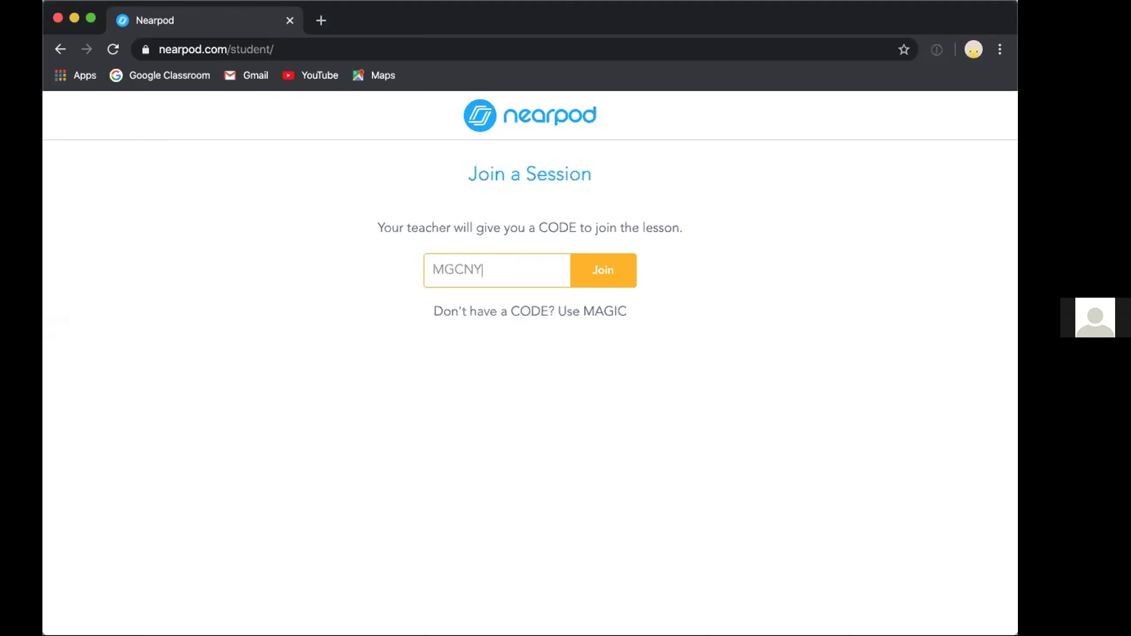
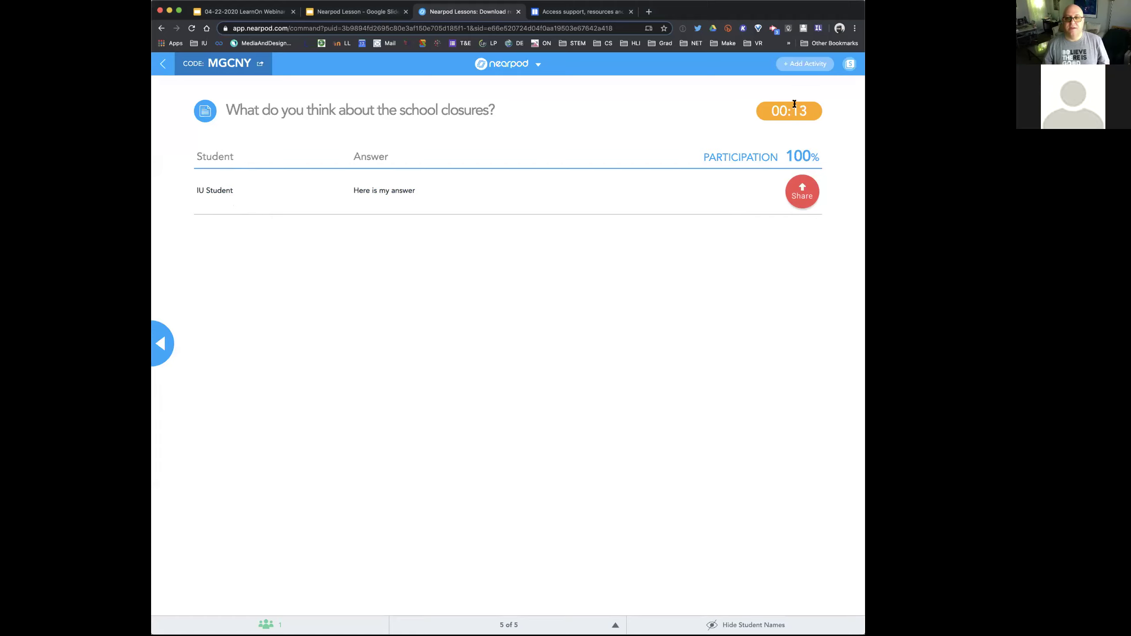
Step: Share and then unshare the student's answer, and page back to the Area Builder simulation on slide 3
click(804, 192)
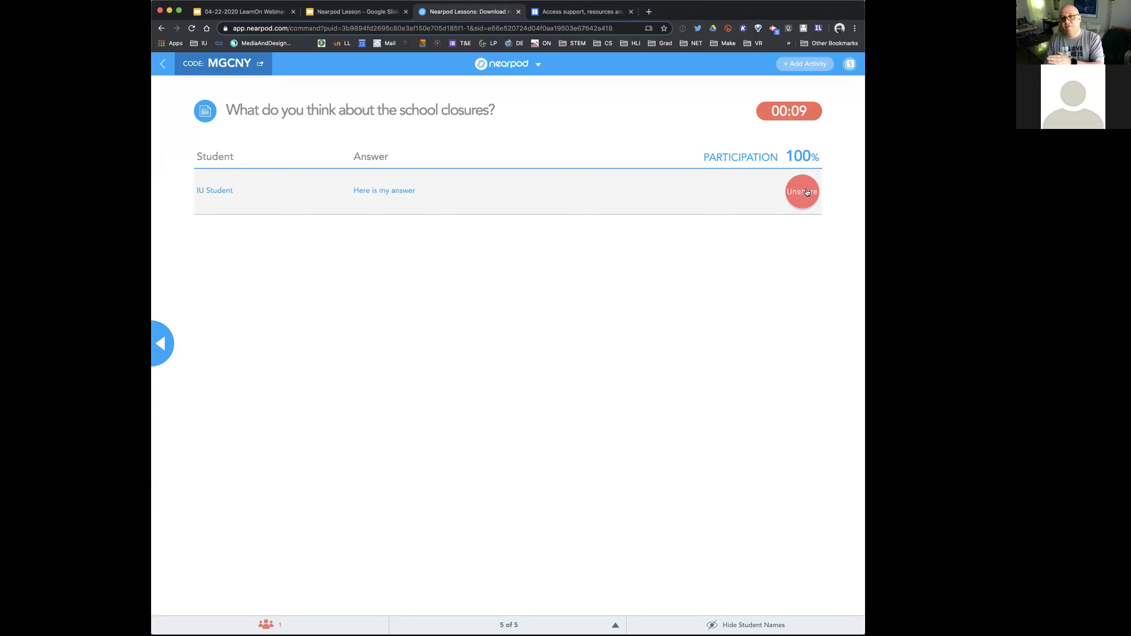
click(804, 191)
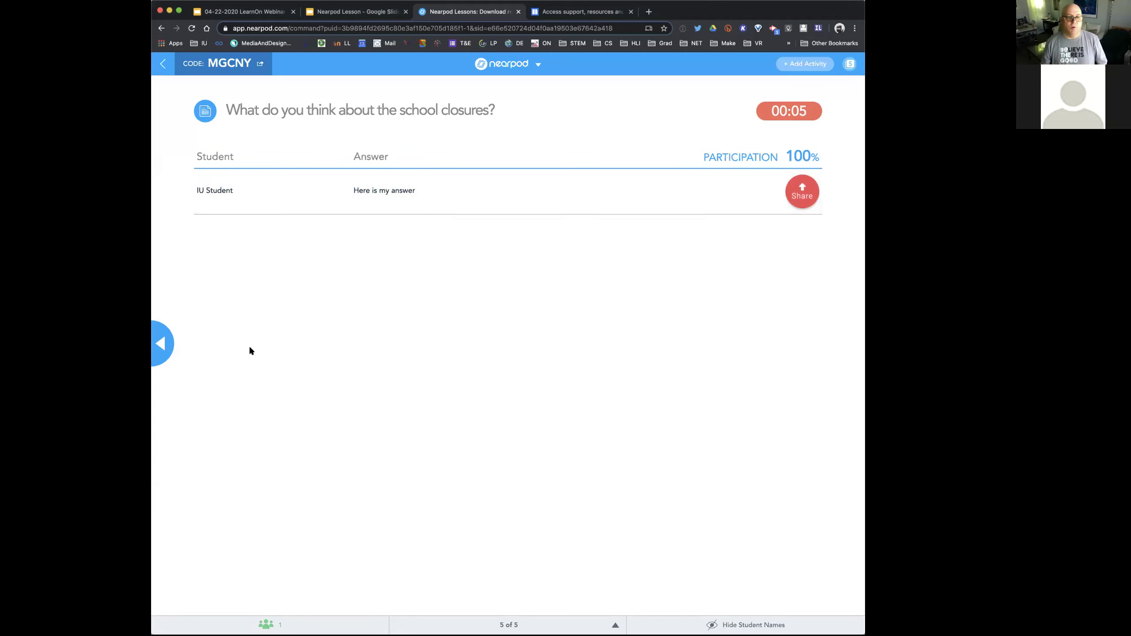
click(163, 346)
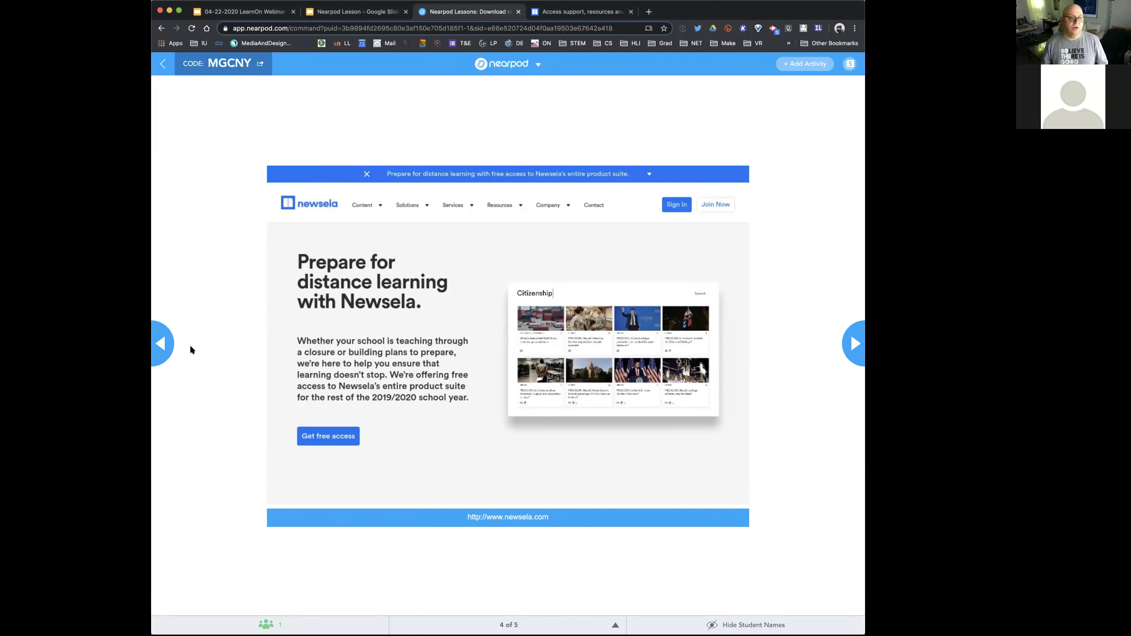
click(161, 345)
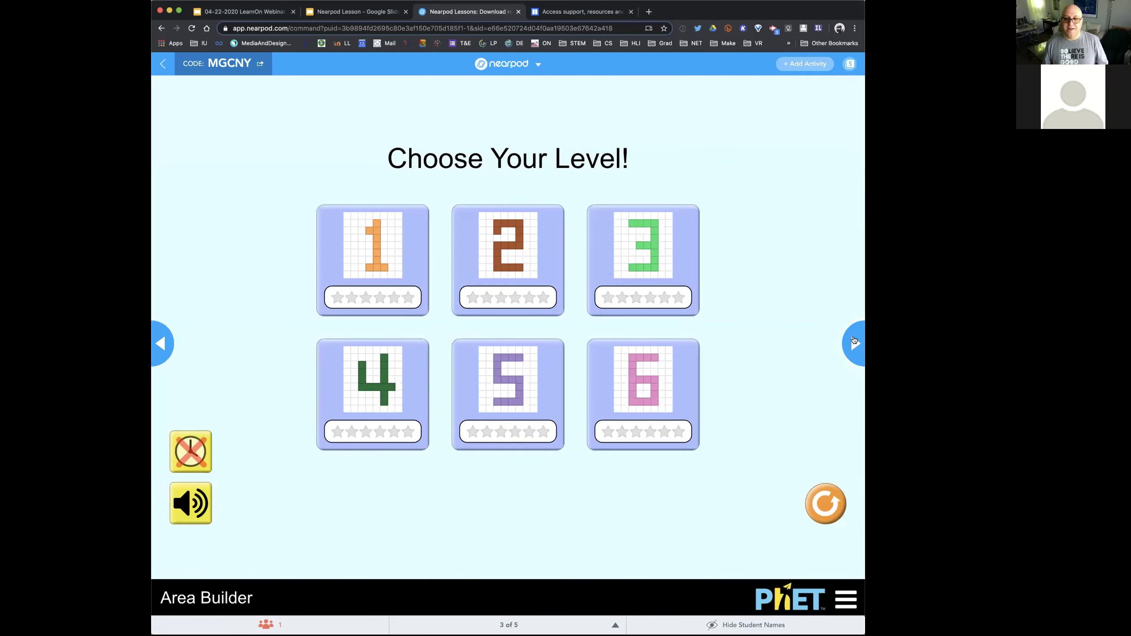
click(854, 342)
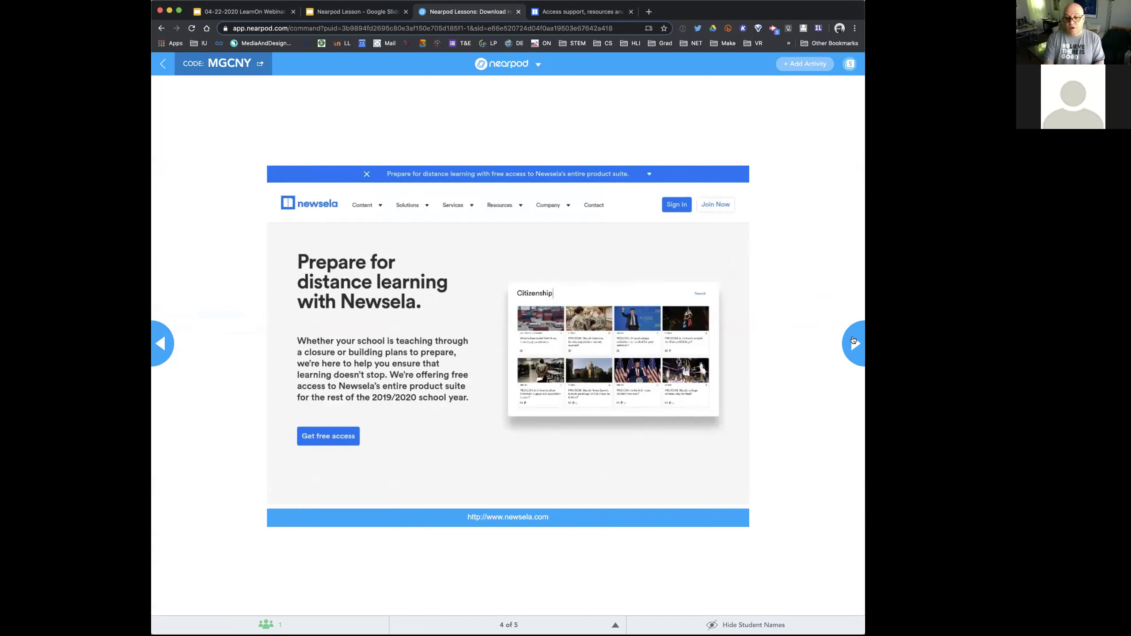
click(162, 353)
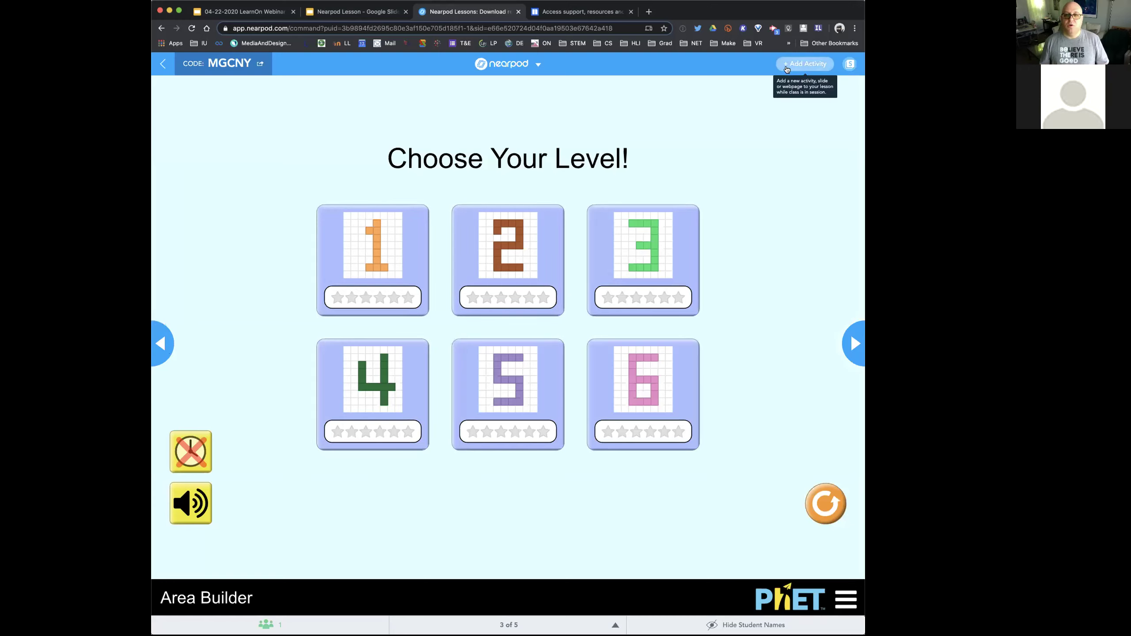
Step: Open the + Add Activity list for the live lesson
click(810, 63)
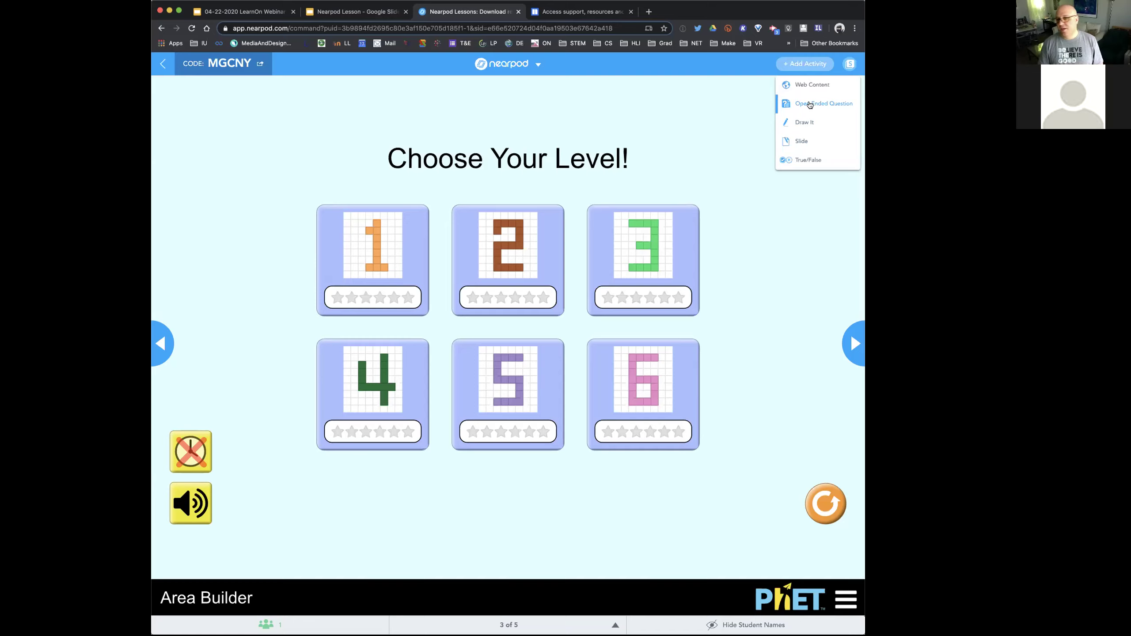
Step: Start a Draw It activity, close it without sharing, and choose to exit the live session
click(806, 125)
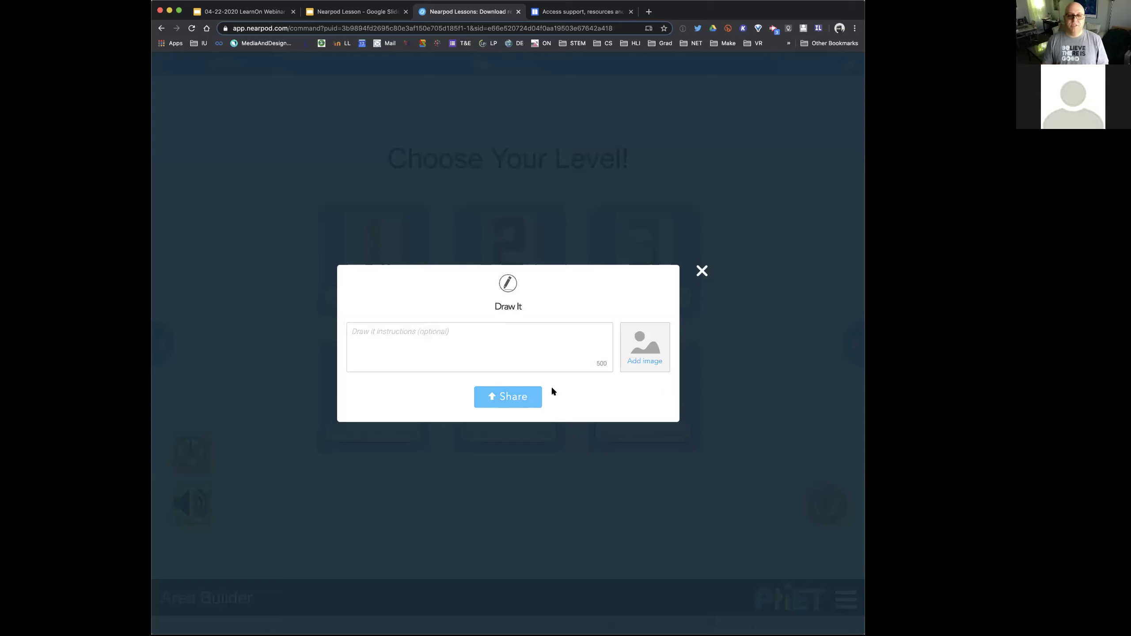
click(701, 271)
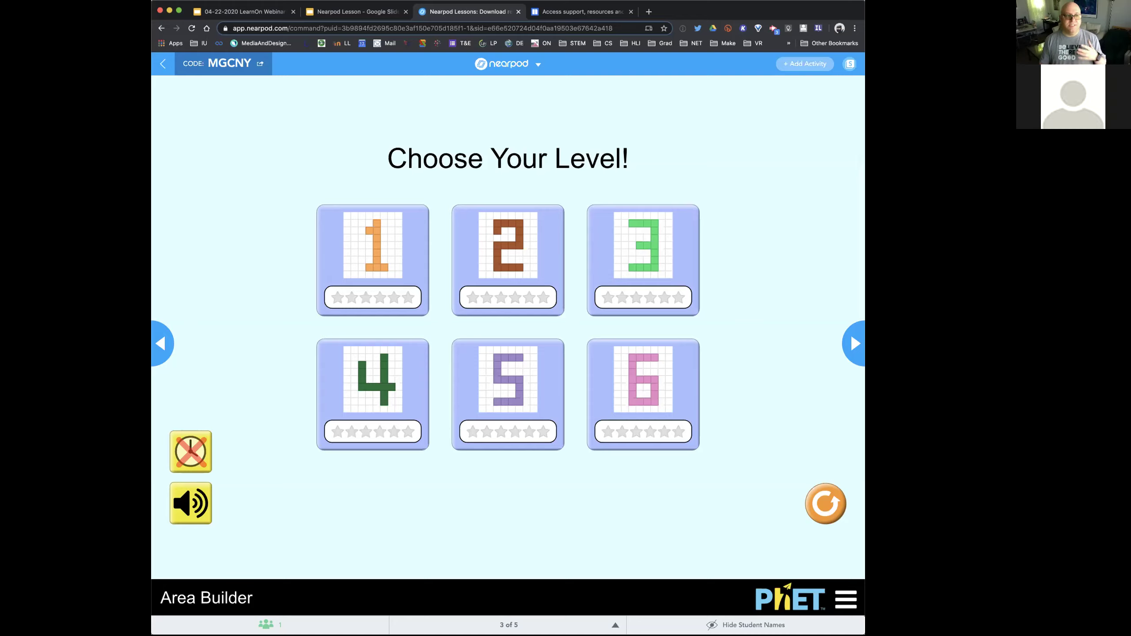
click(163, 63)
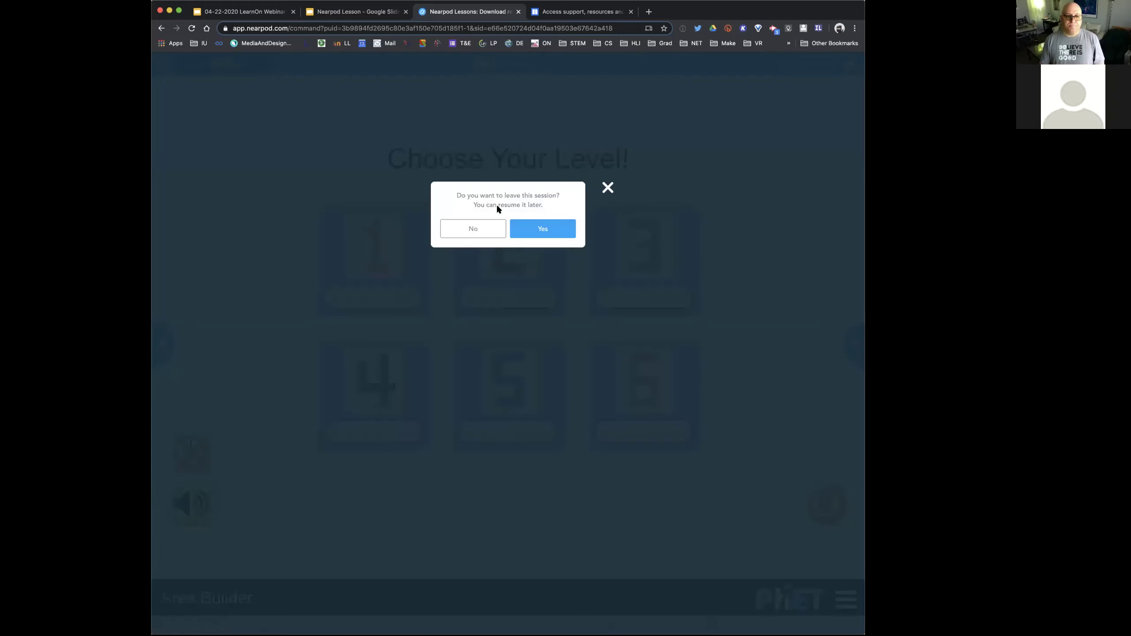
Step: Confirm leaving the session and launch IU Sample Lesson in Student-Paced mode
click(552, 233)
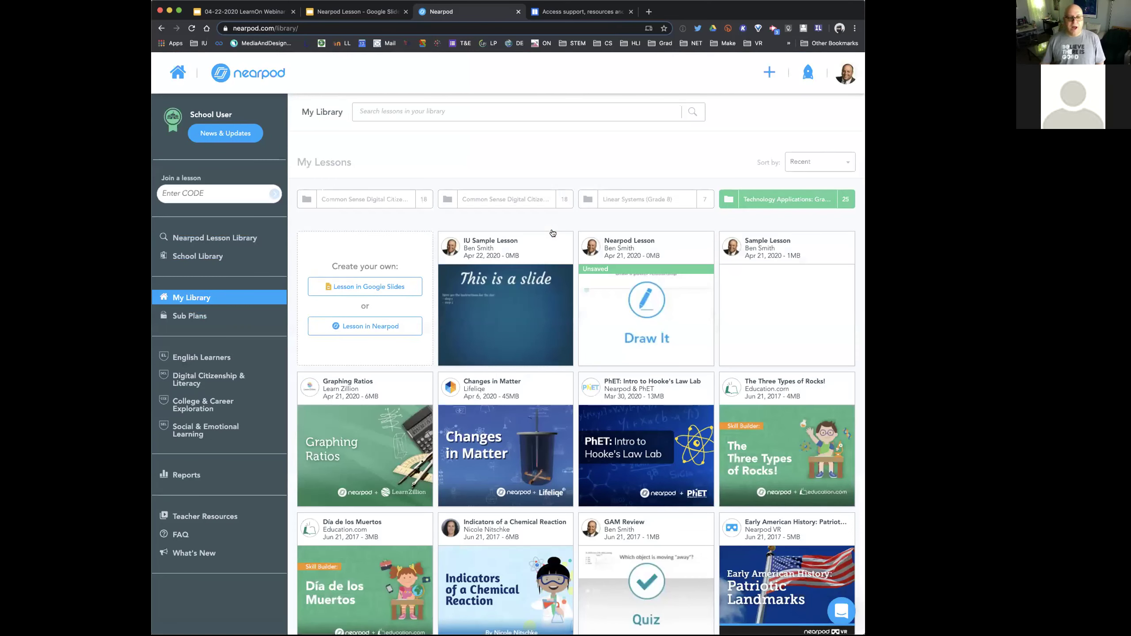
mouse_move(534, 263)
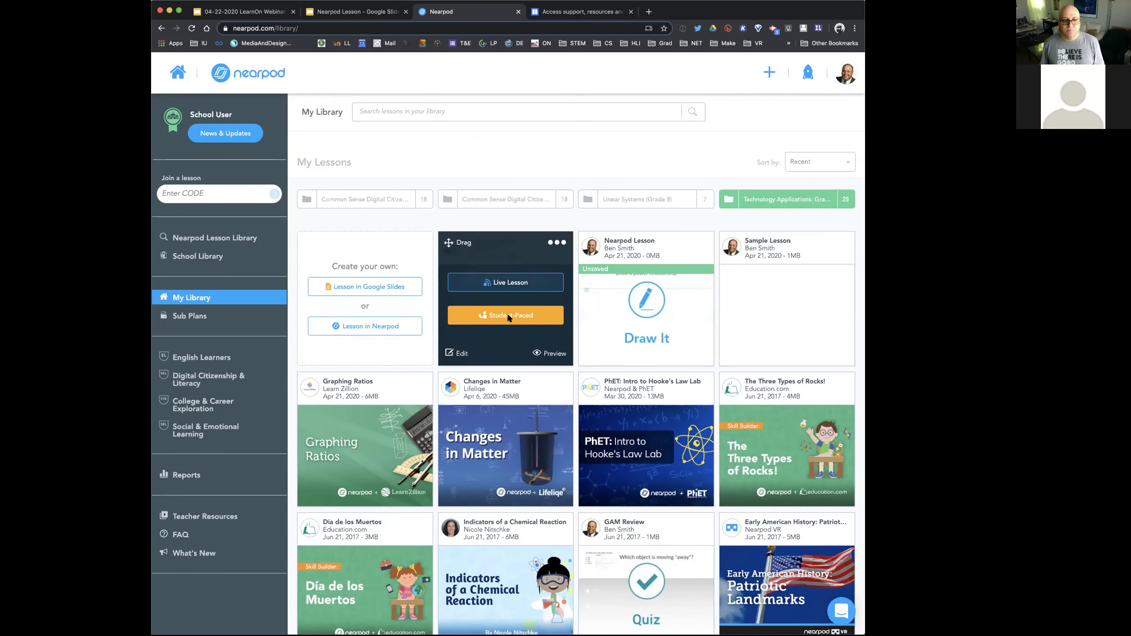
click(510, 317)
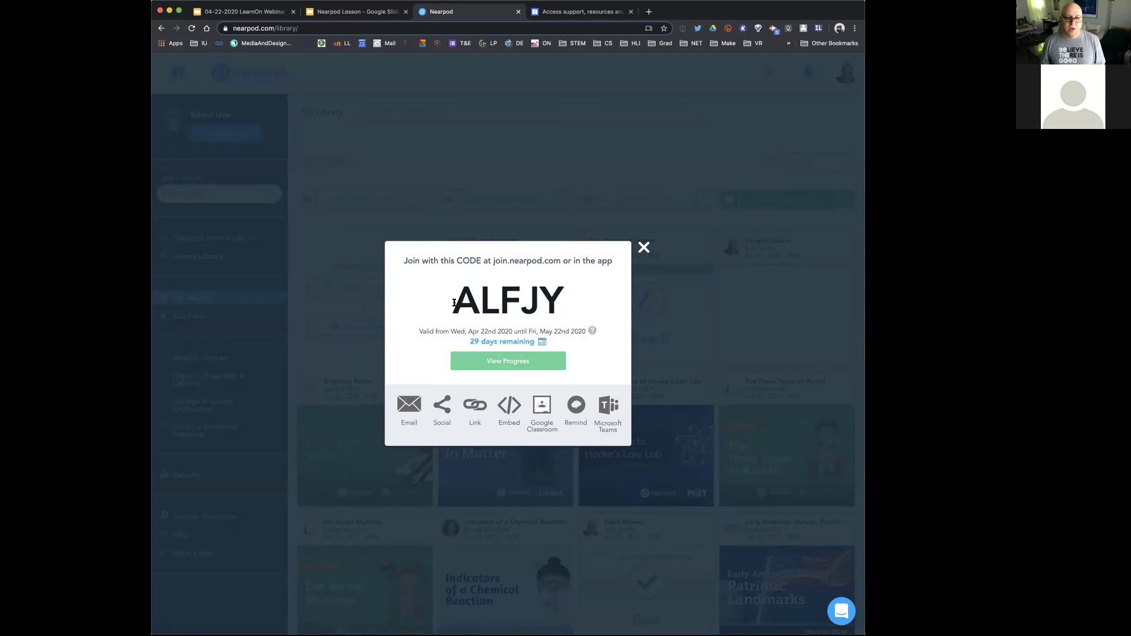
Step: Select the student-paced join code, open View Progress, then choose to exit that session
double_click(494, 302)
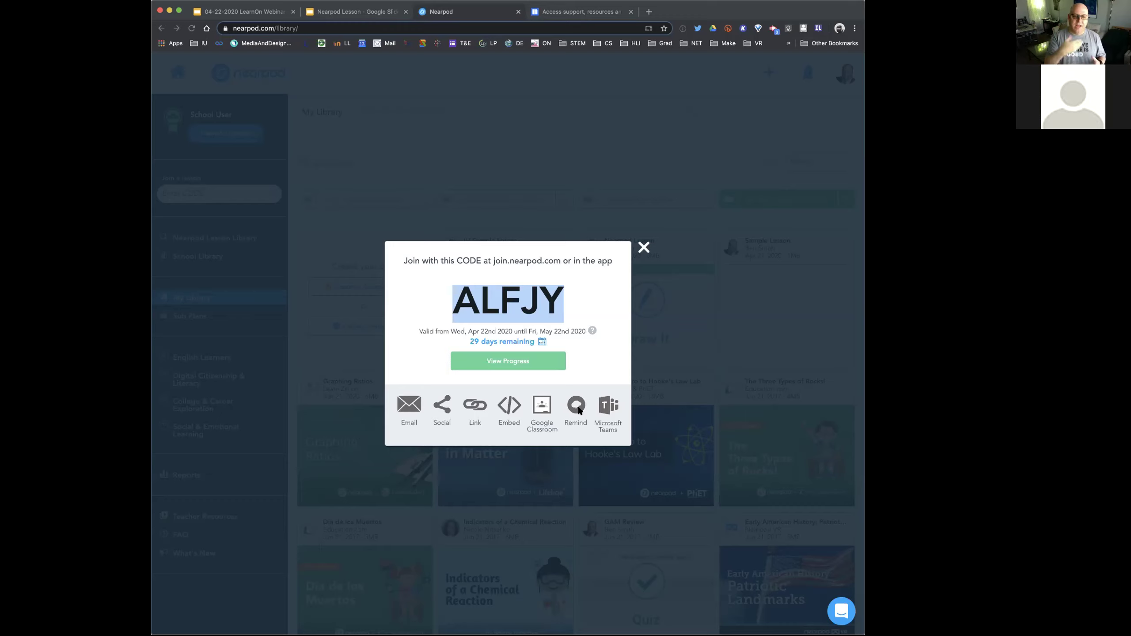
click(502, 358)
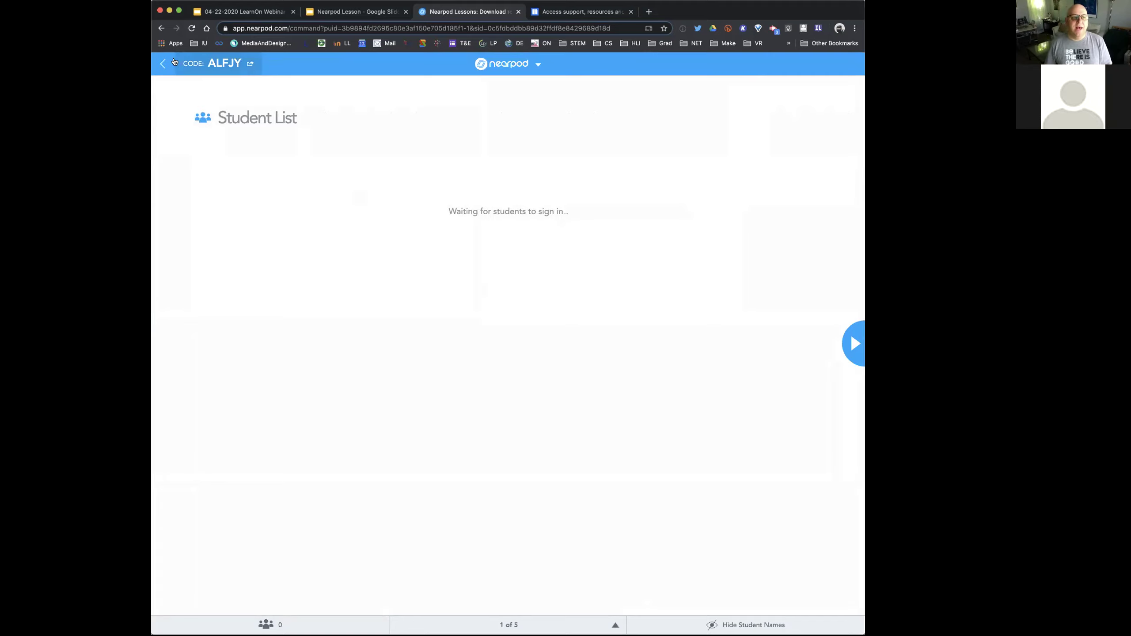
click(168, 70)
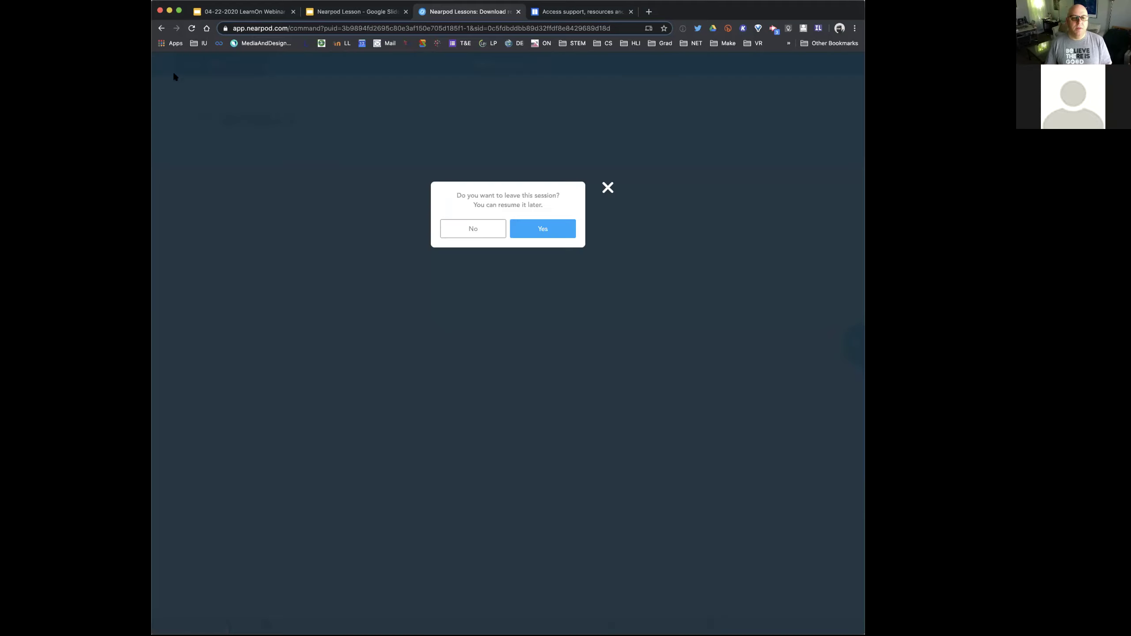
Step: Confirm Yes to close the progress session and land on My Library
click(560, 231)
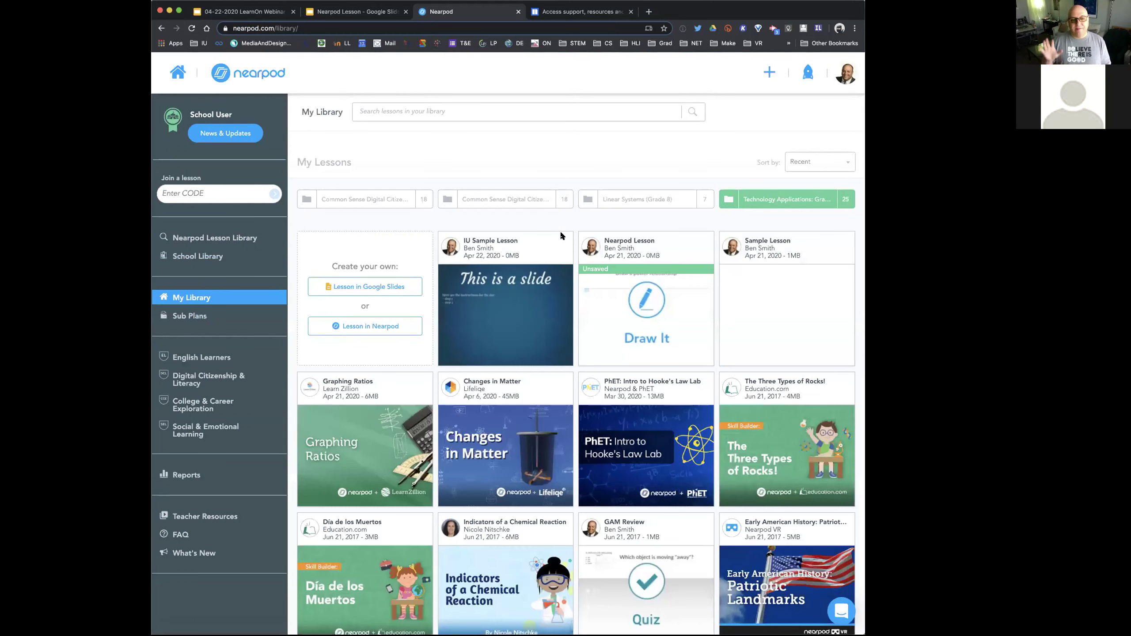
mouse_move(486, 347)
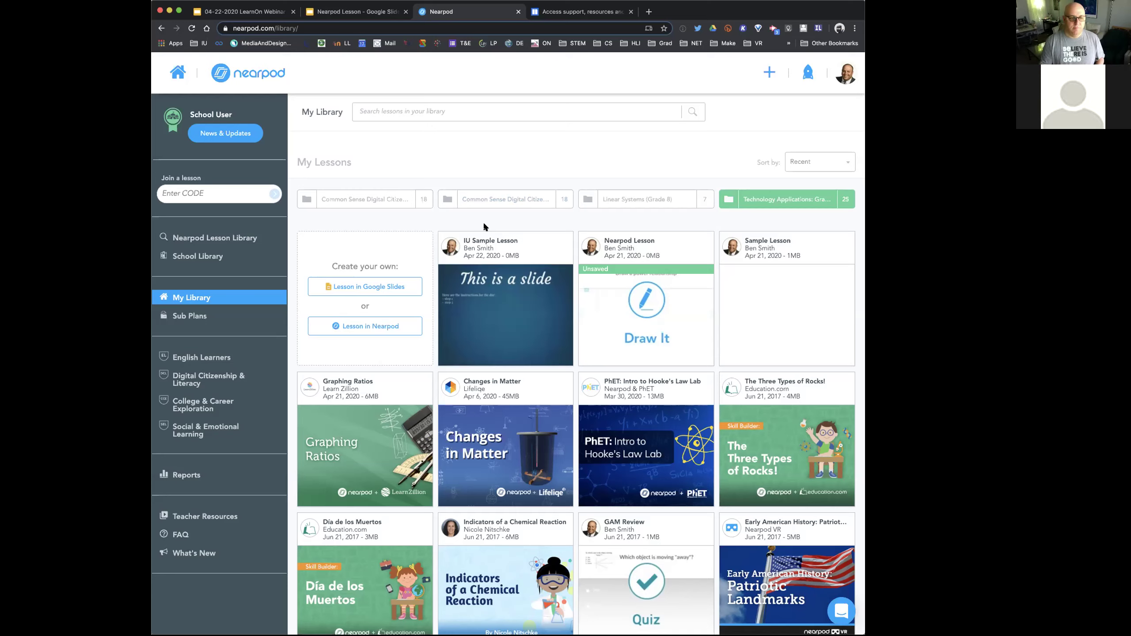
Step: Go through Lesson Library, Top Math, Algebra and Grades 6-8 to open the Graphing Ratios lesson
click(218, 240)
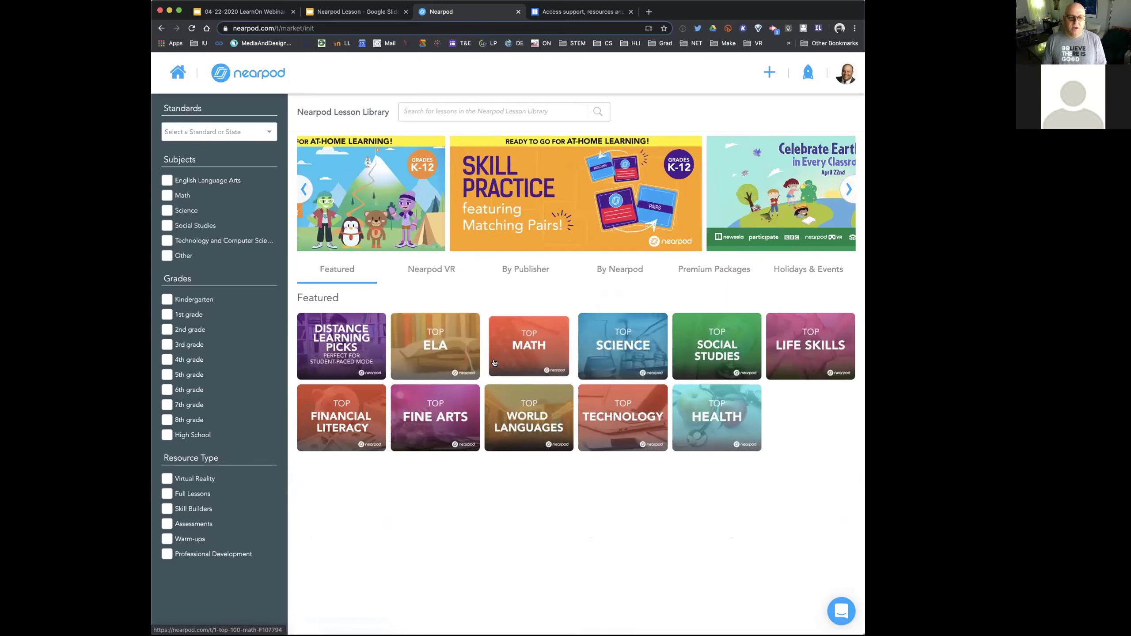
click(511, 362)
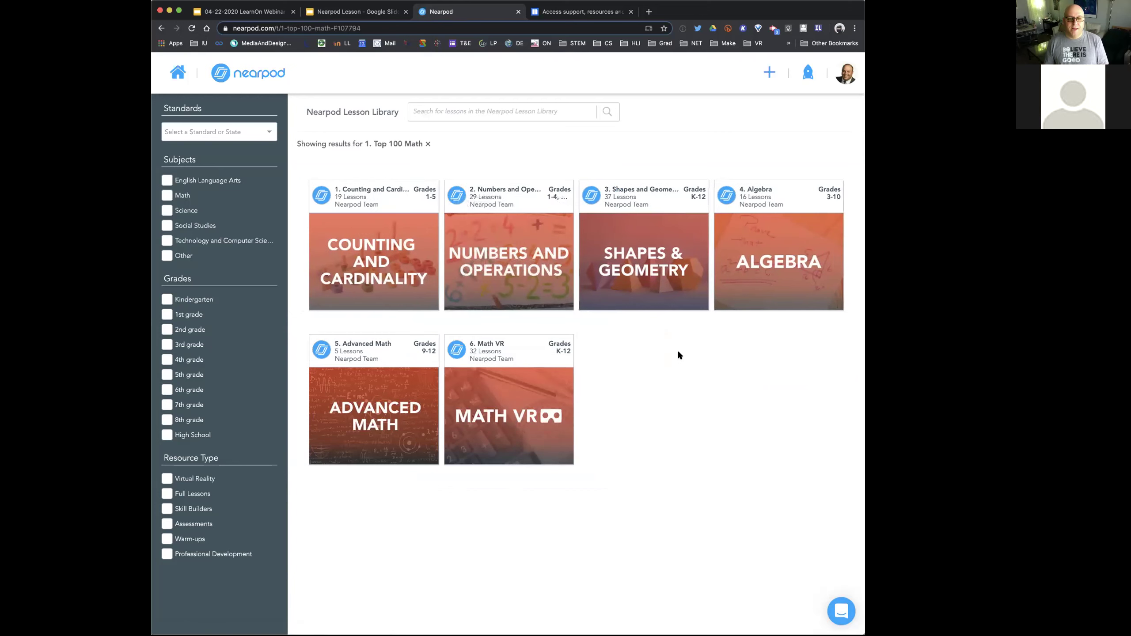
mouse_move(663, 294)
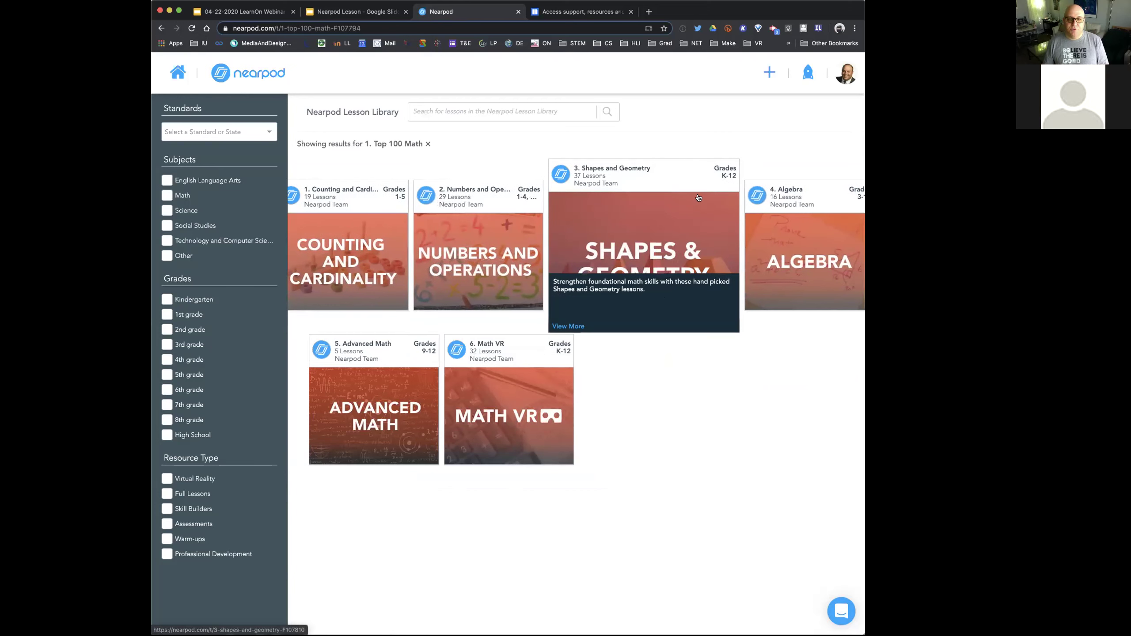
mouse_move(784, 205)
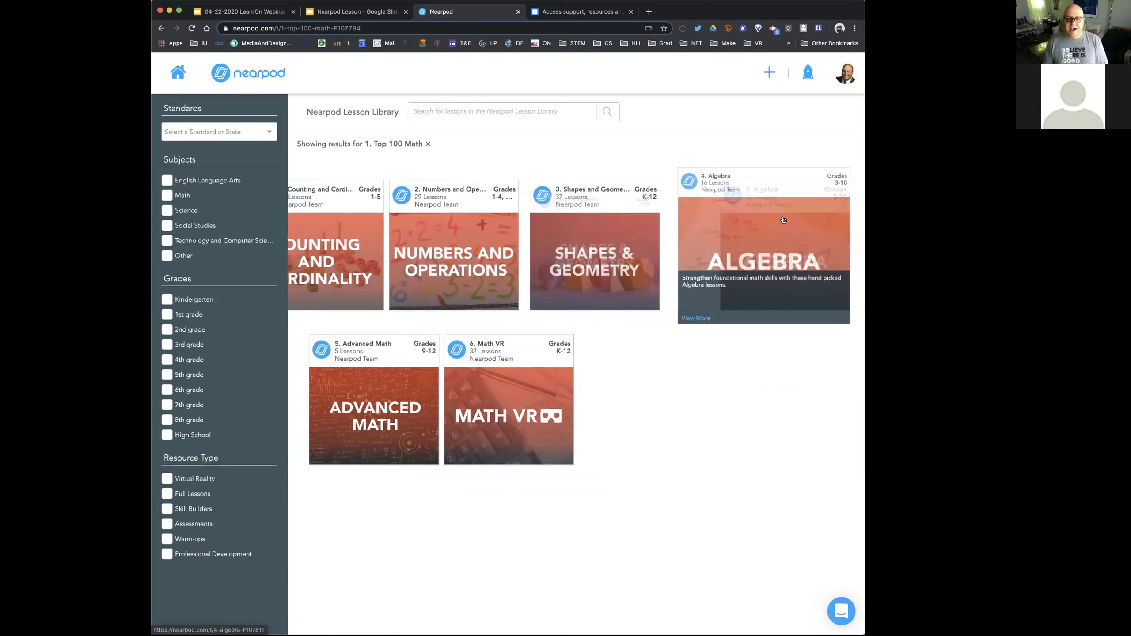
click(780, 222)
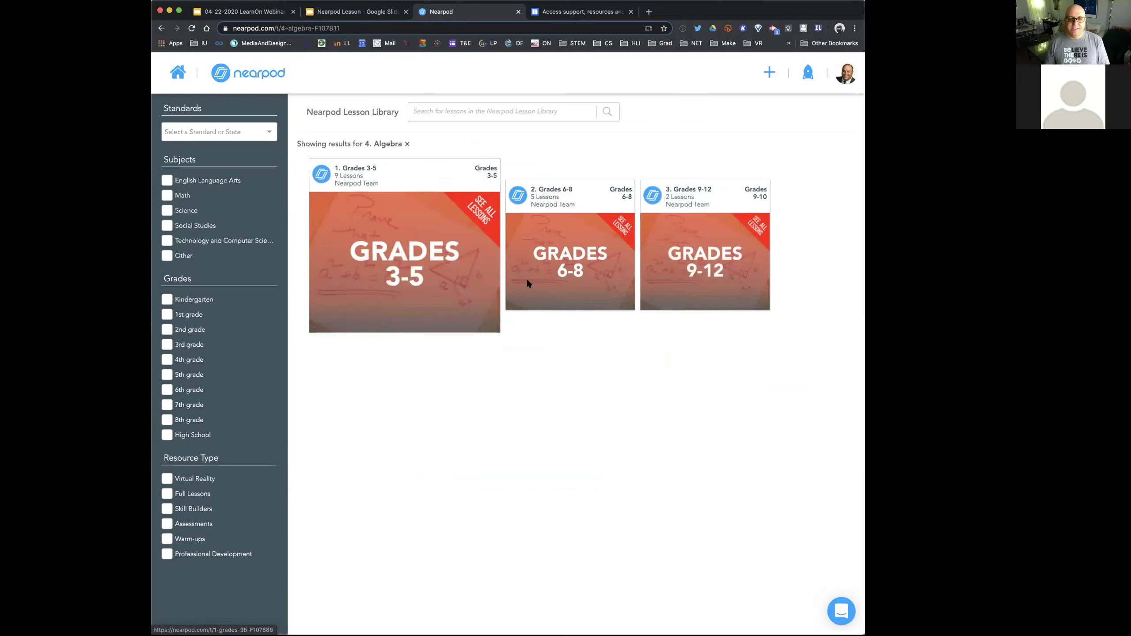
mouse_move(528, 285)
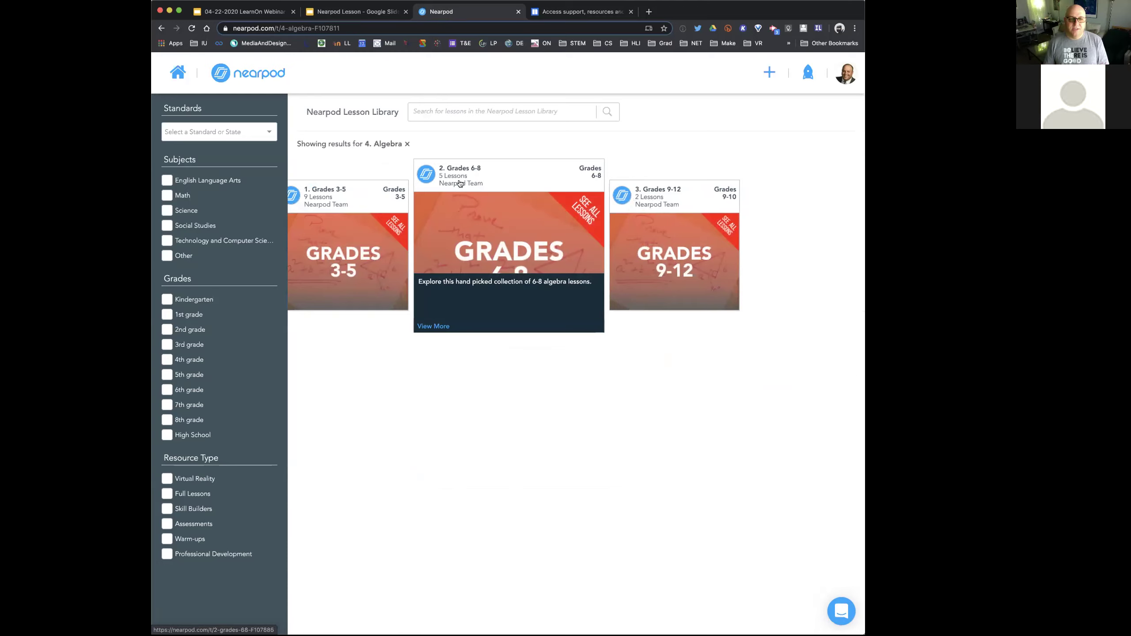
click(476, 219)
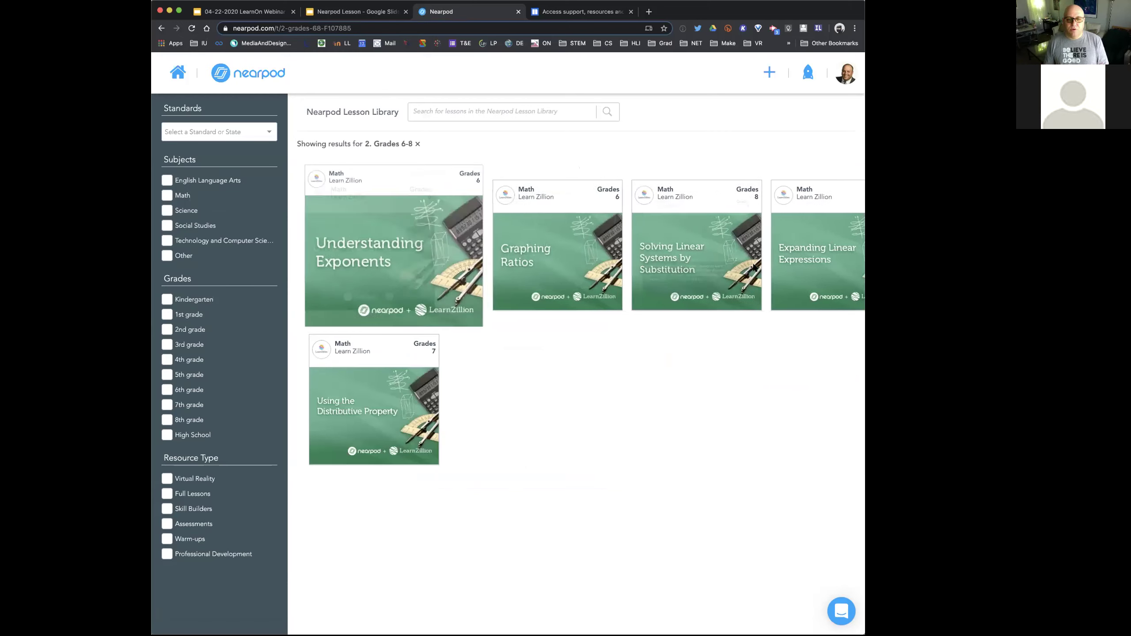
mouse_move(479, 259)
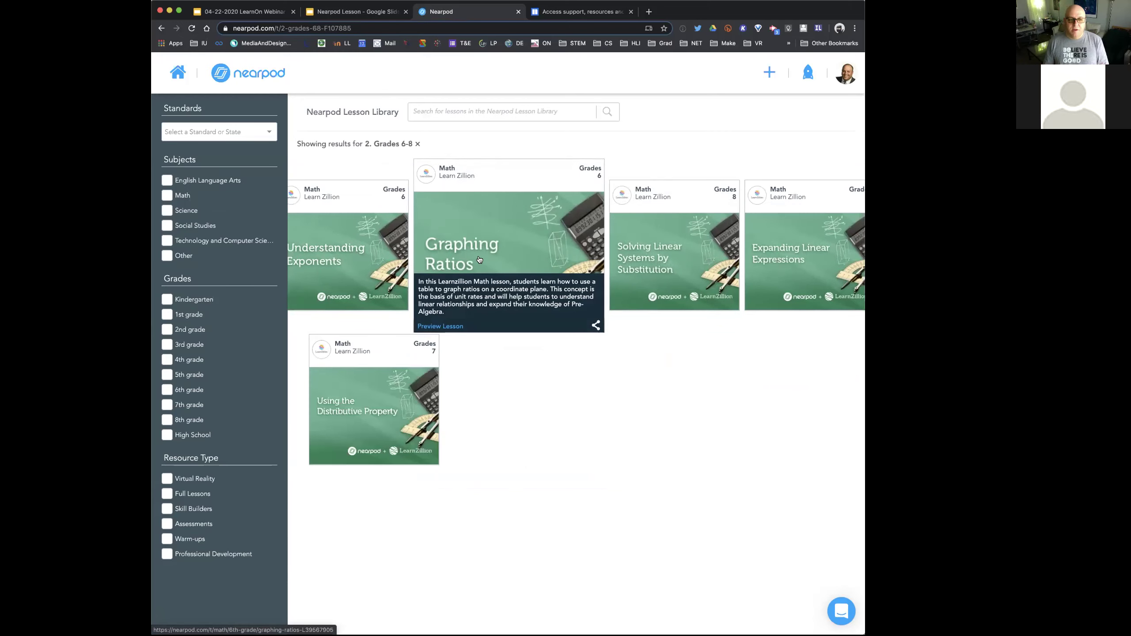
click(479, 259)
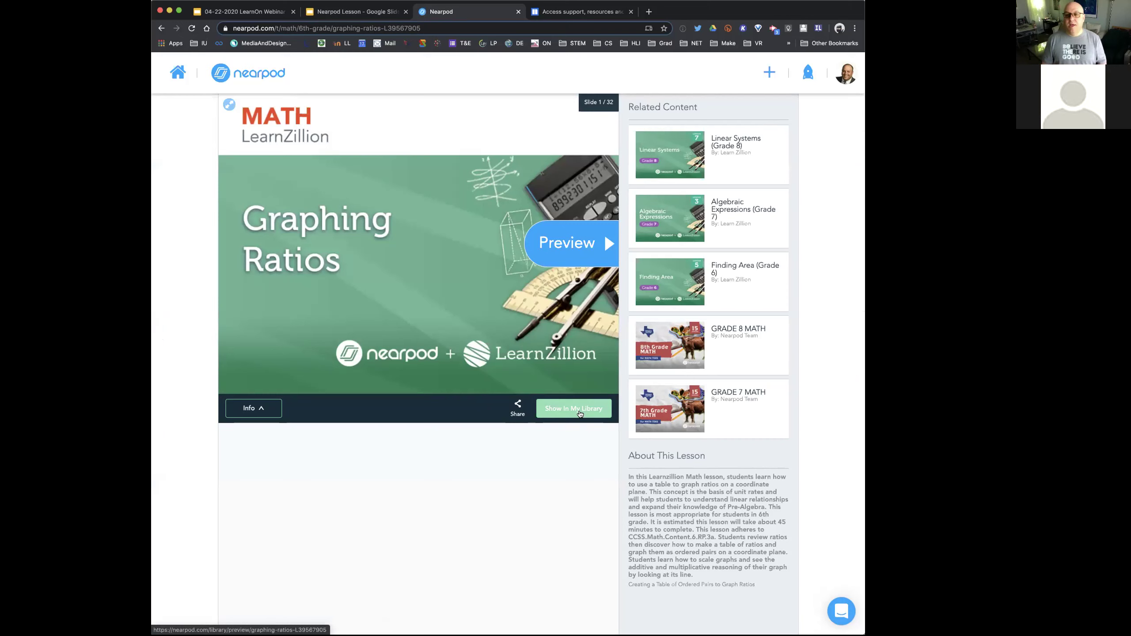
Step: Preview Graphing Ratios and step forward to the Ratios definition on slide 8/32
click(585, 244)
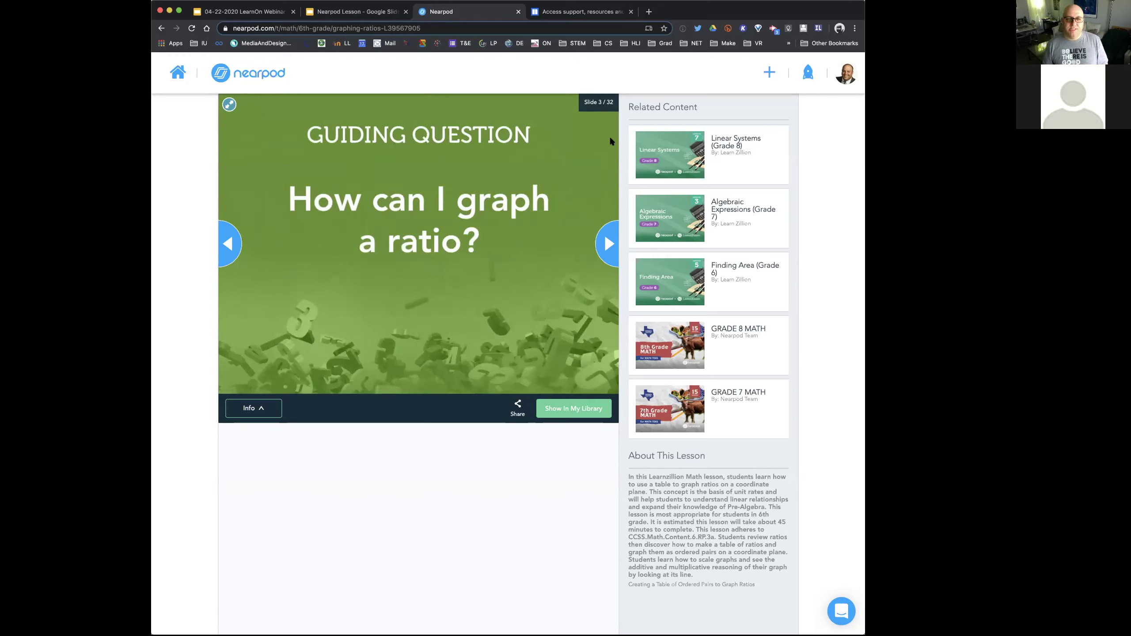
click(608, 248)
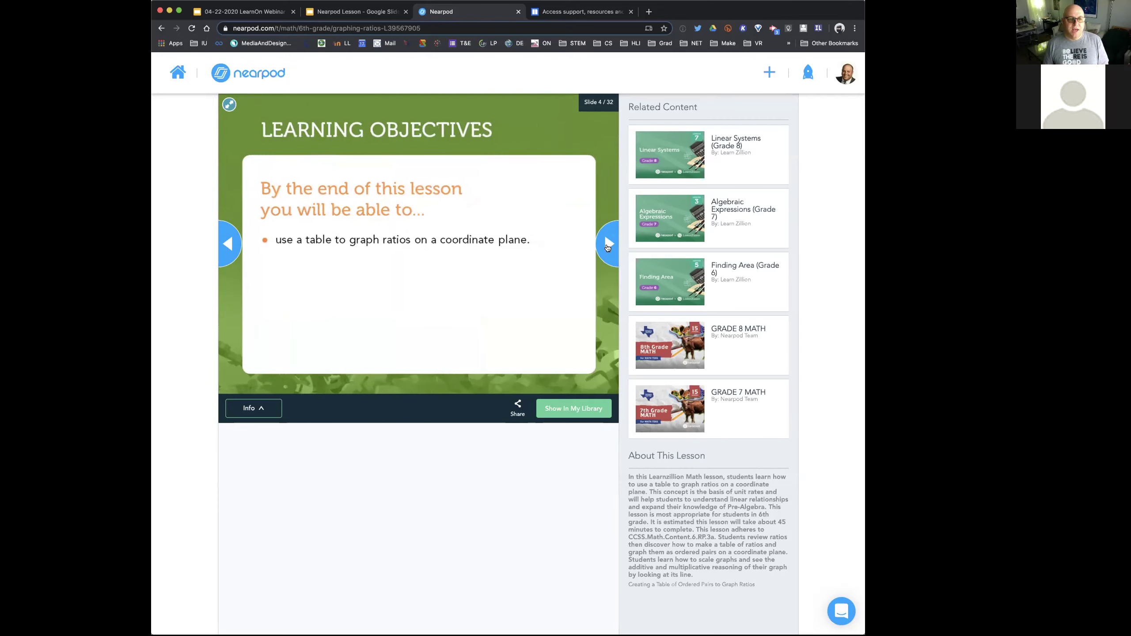
click(608, 248)
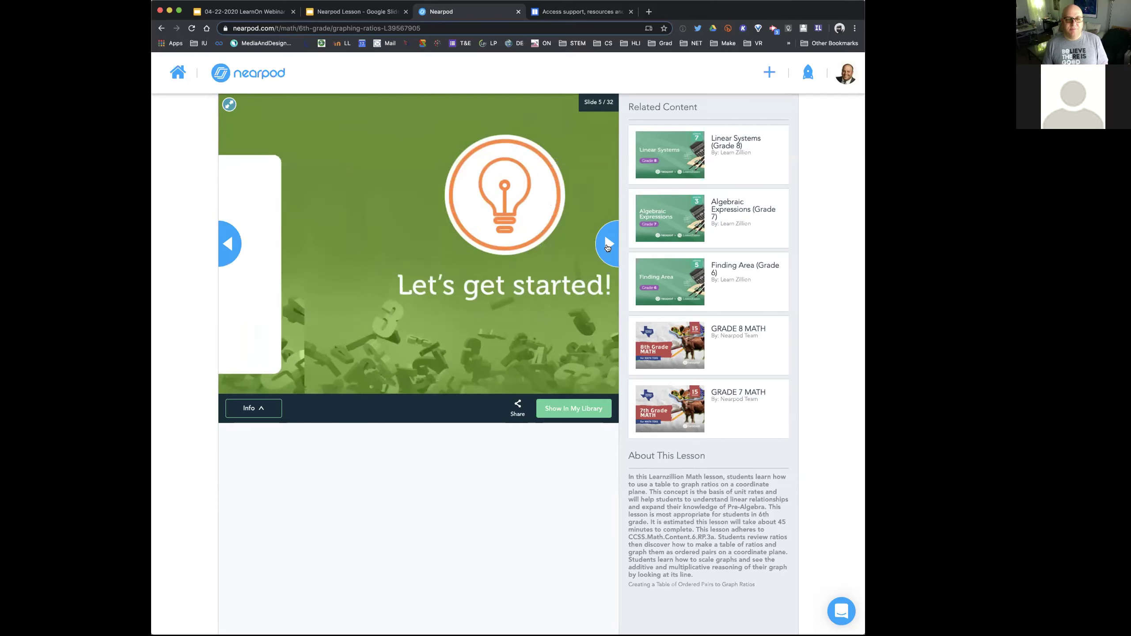
click(608, 248)
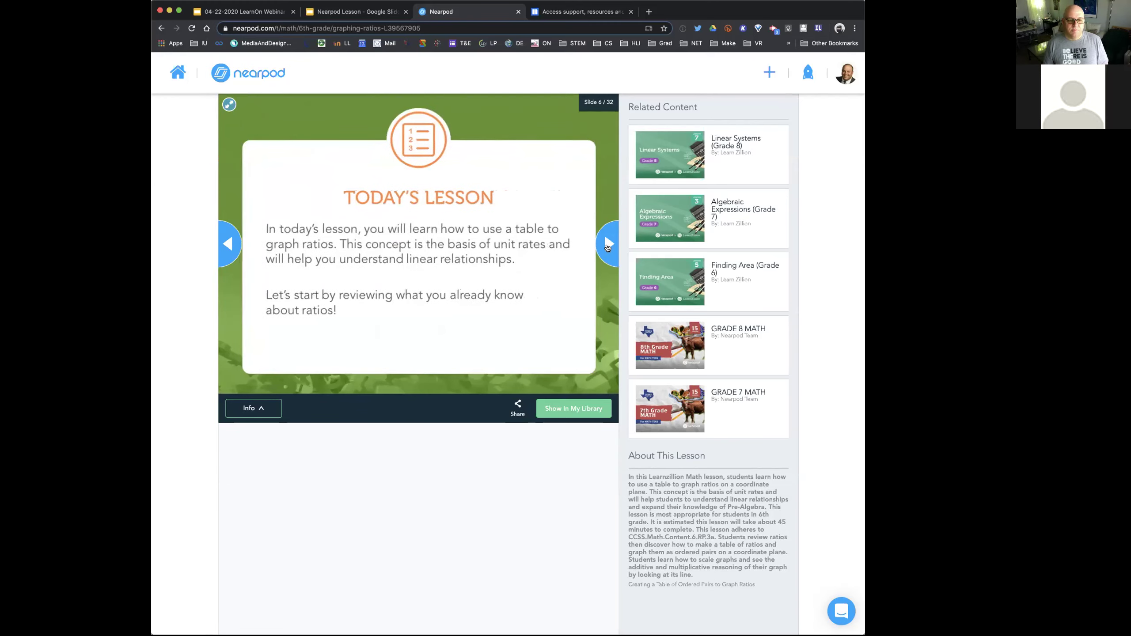
click(608, 248)
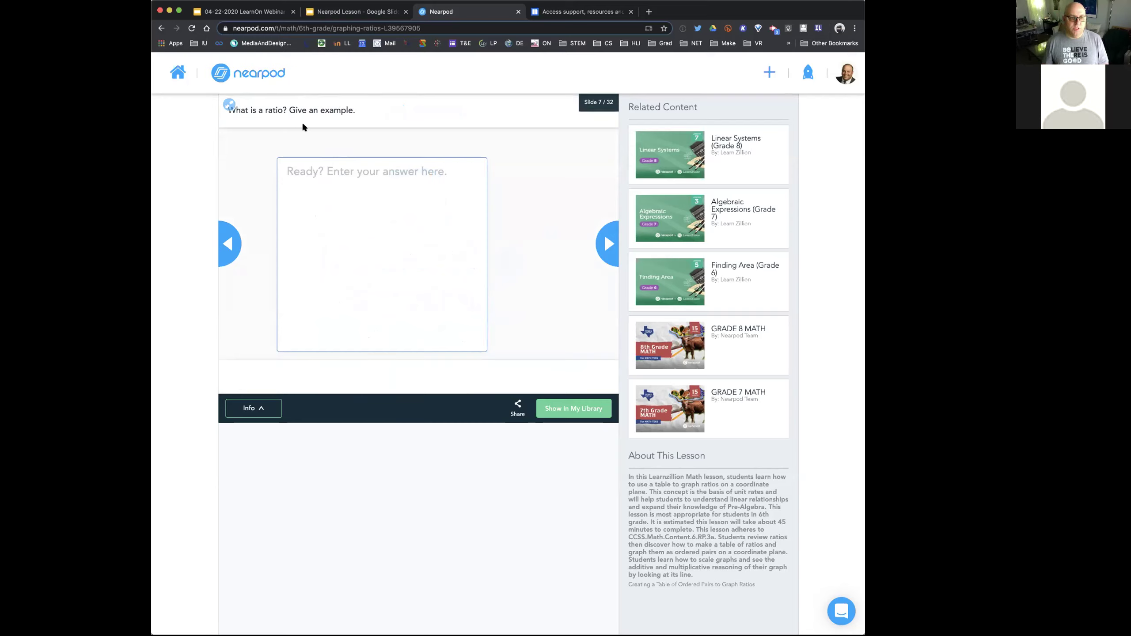
click(608, 246)
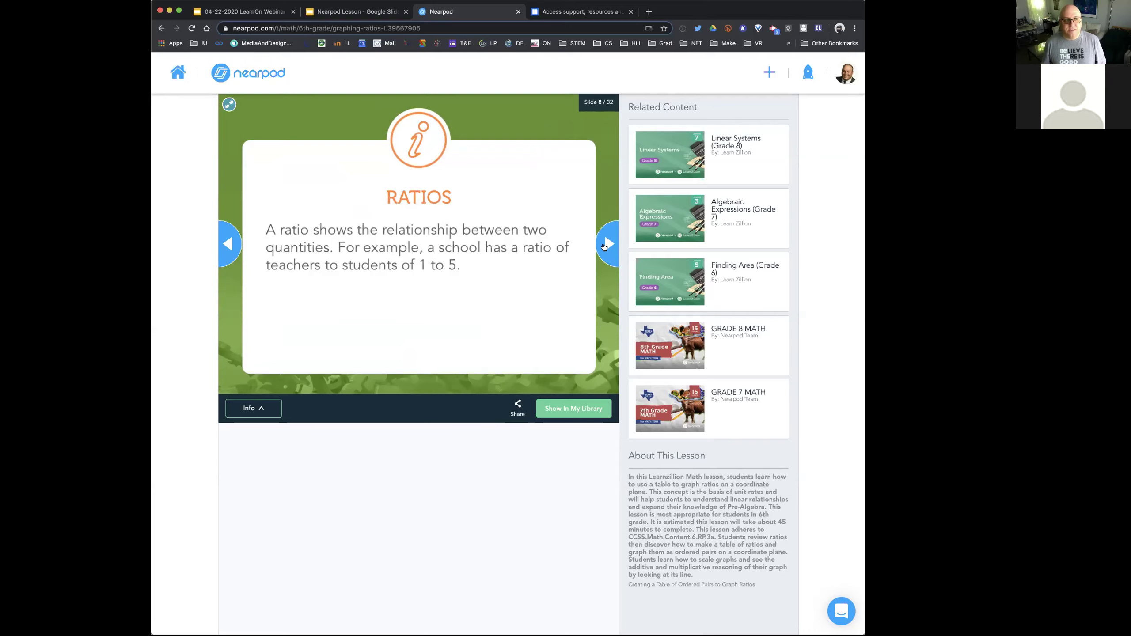
Step: Open the Lesson Library's Nearpod VR Free Lessons collection, then go Home to My Library
click(179, 77)
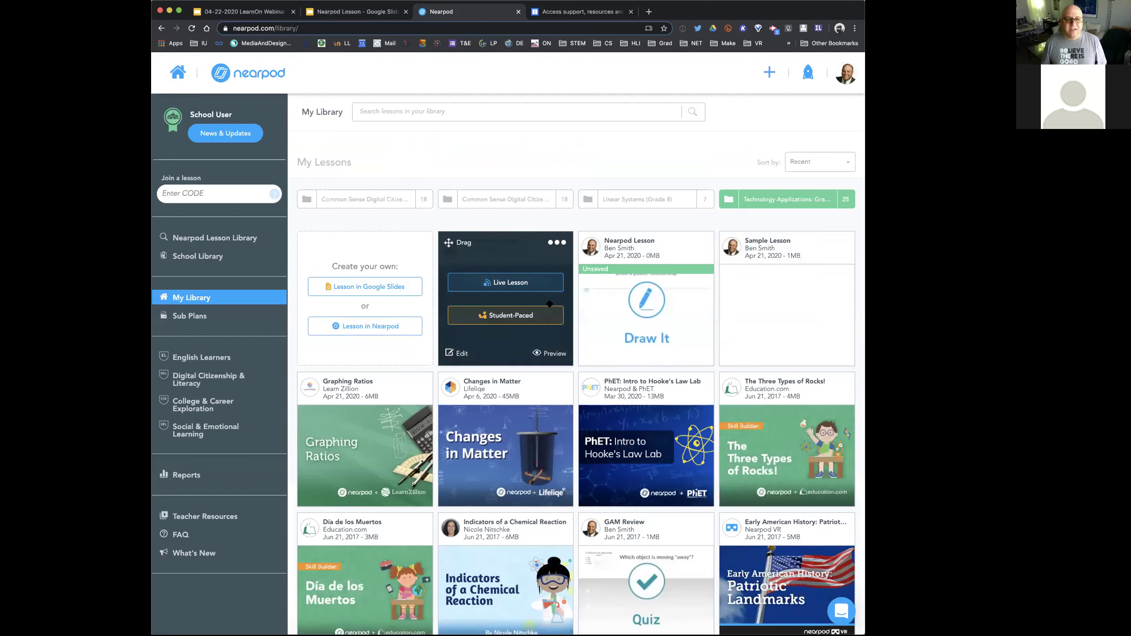
click(206, 239)
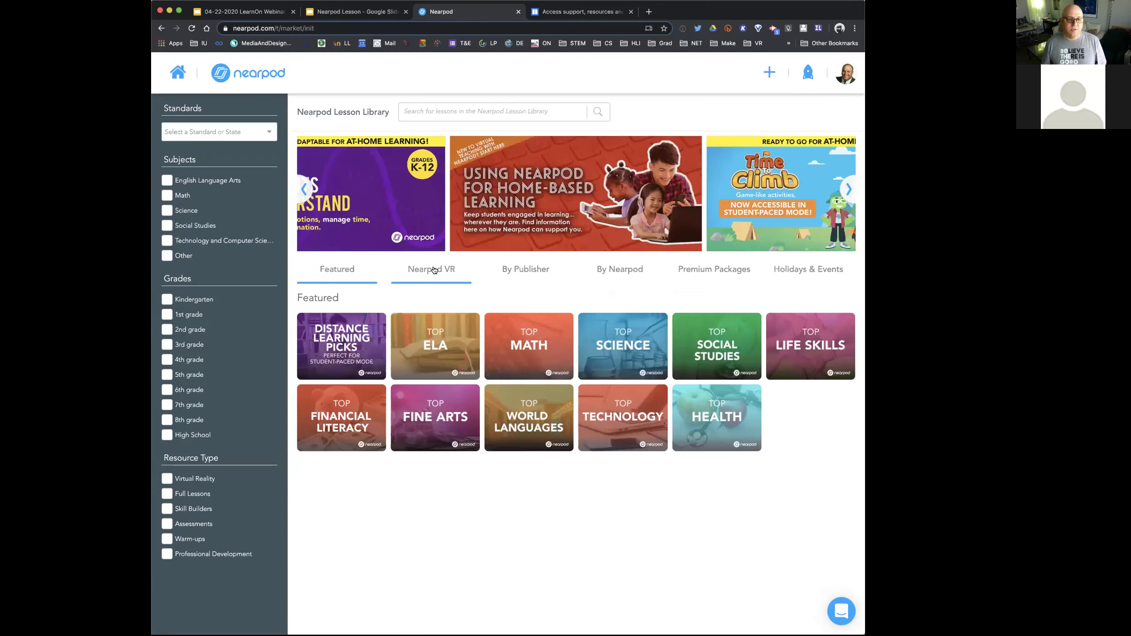
click(435, 270)
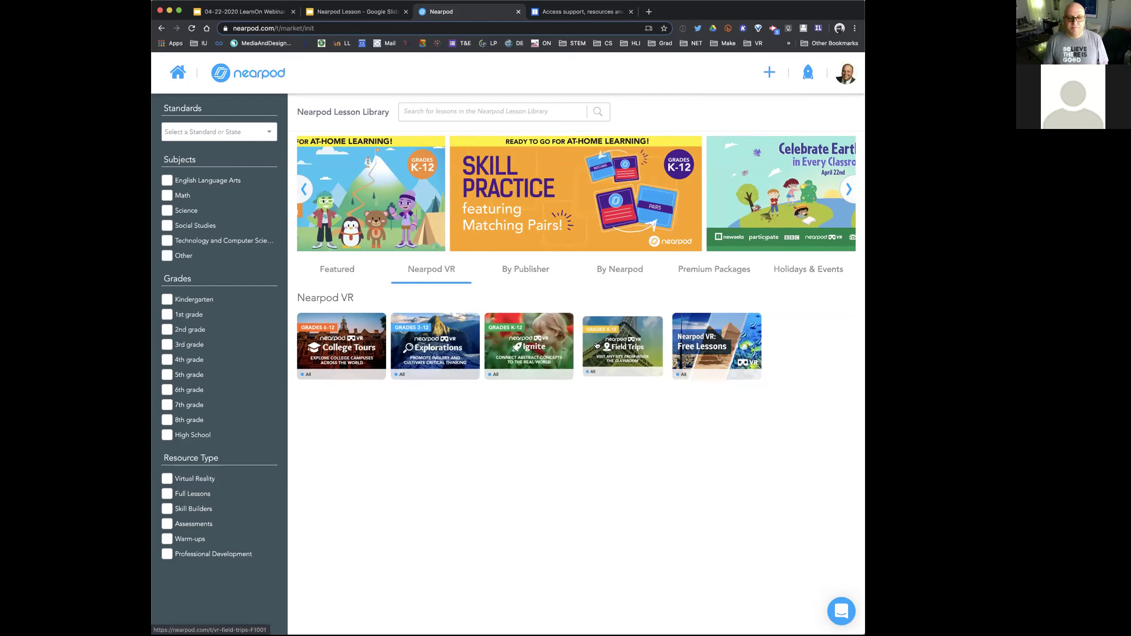
click(719, 342)
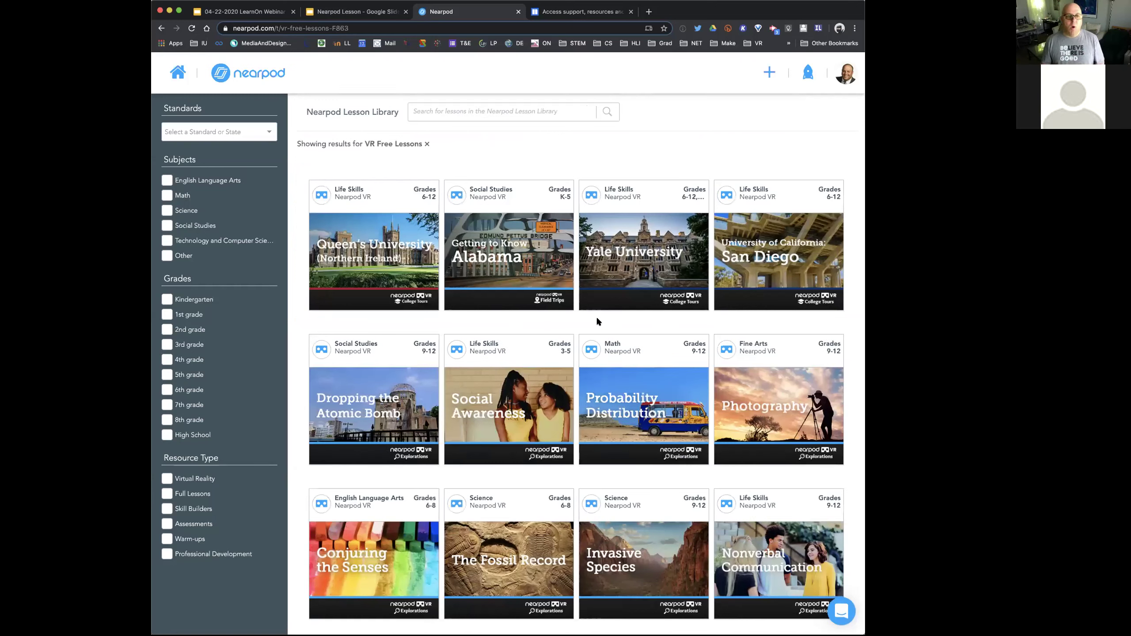
mouse_move(609, 309)
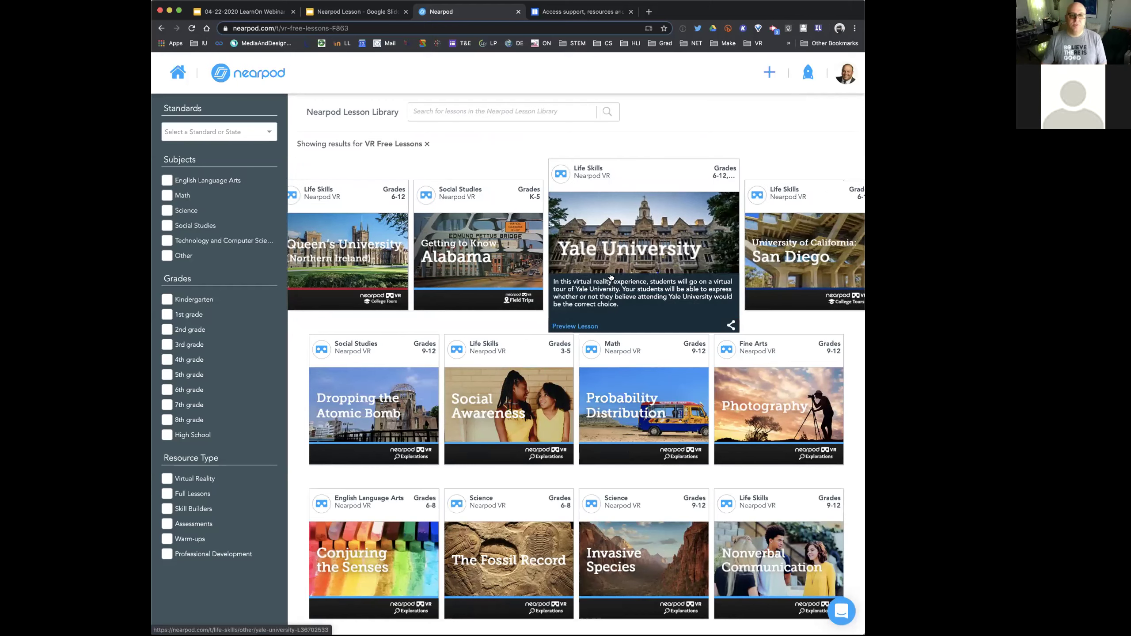
click(177, 73)
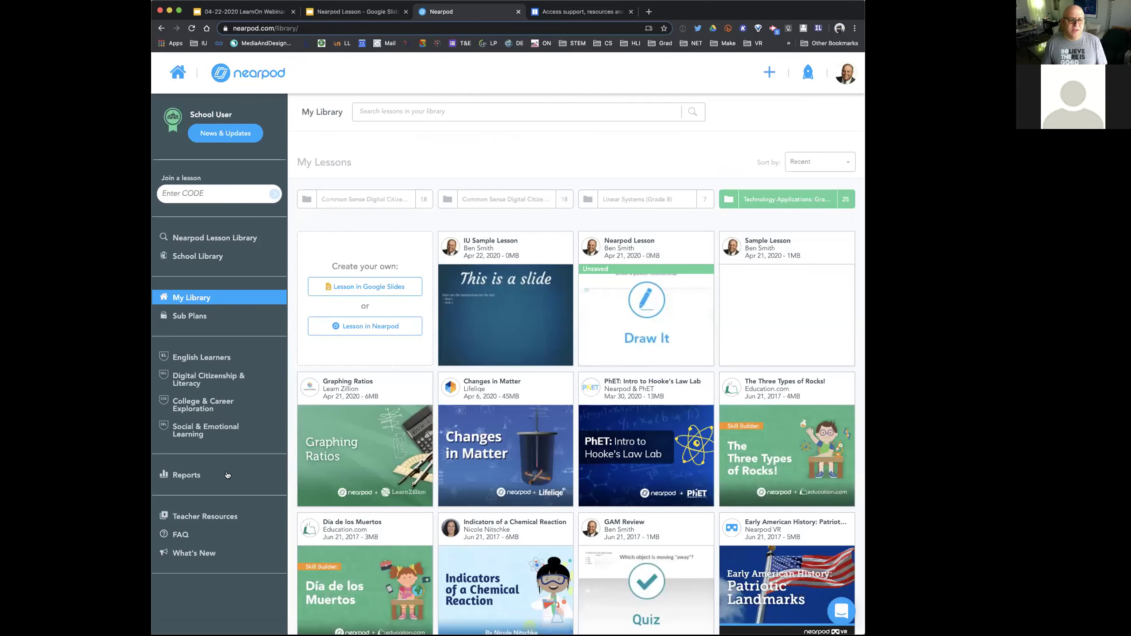
click(187, 475)
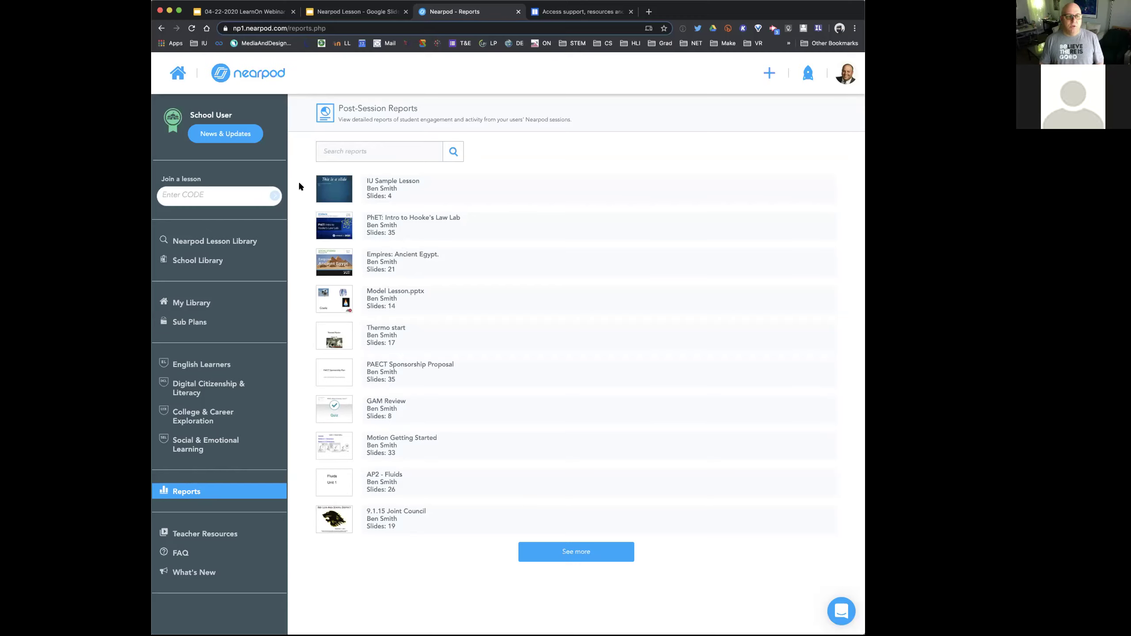
click(177, 73)
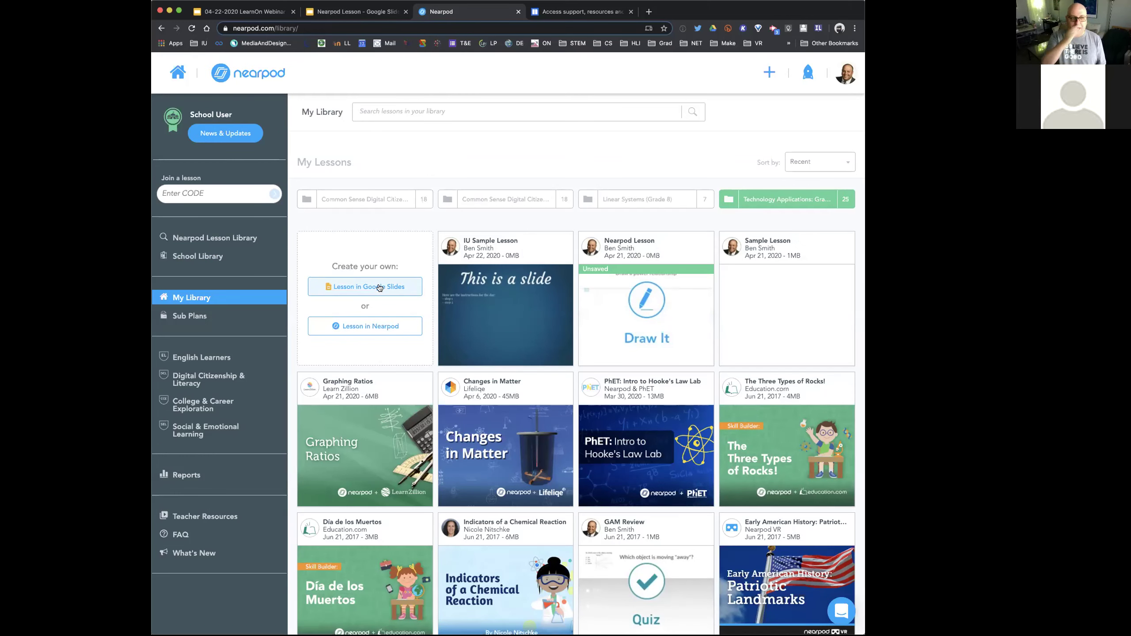
Step: Create a Nearpod Lesson presentation in Google Slides, switch to it, and show the Add-ons menu
click(379, 287)
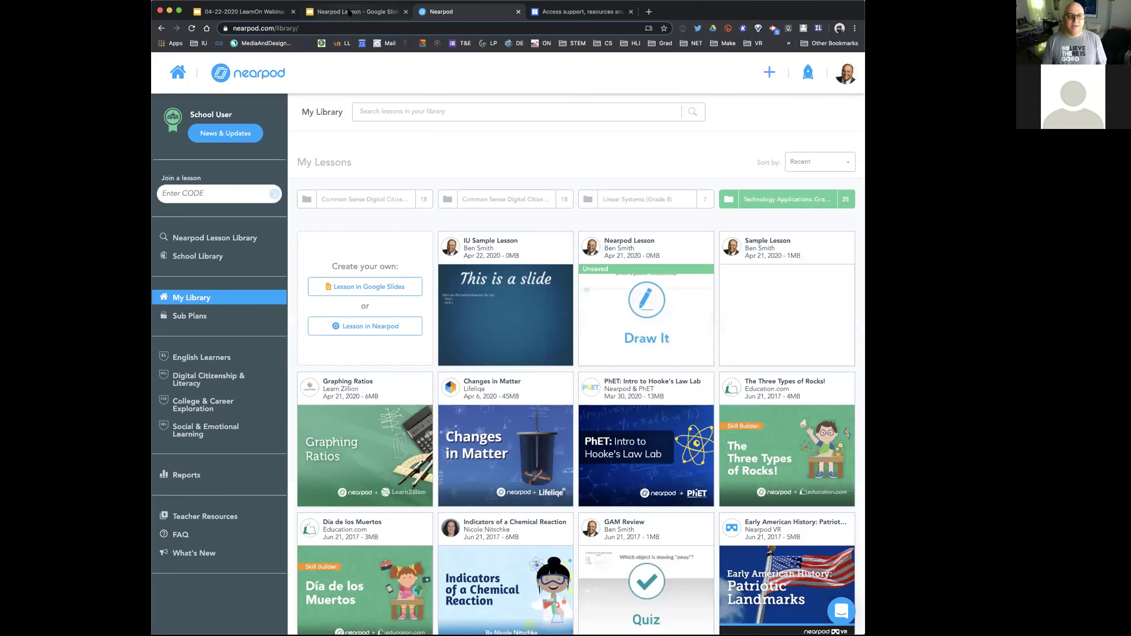
click(349, 12)
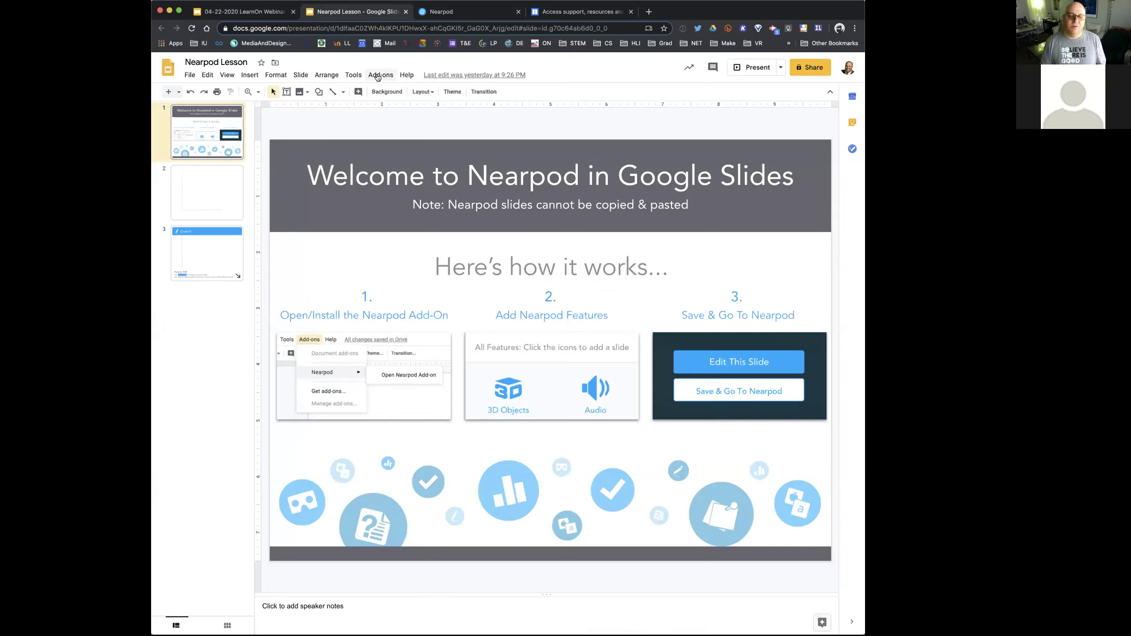
click(378, 76)
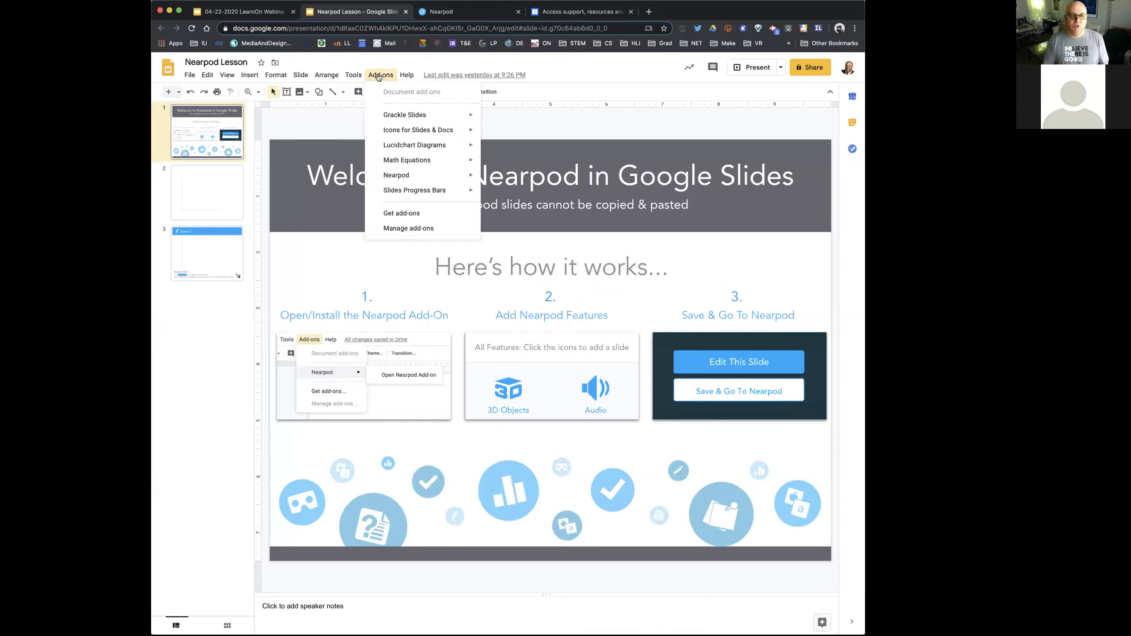